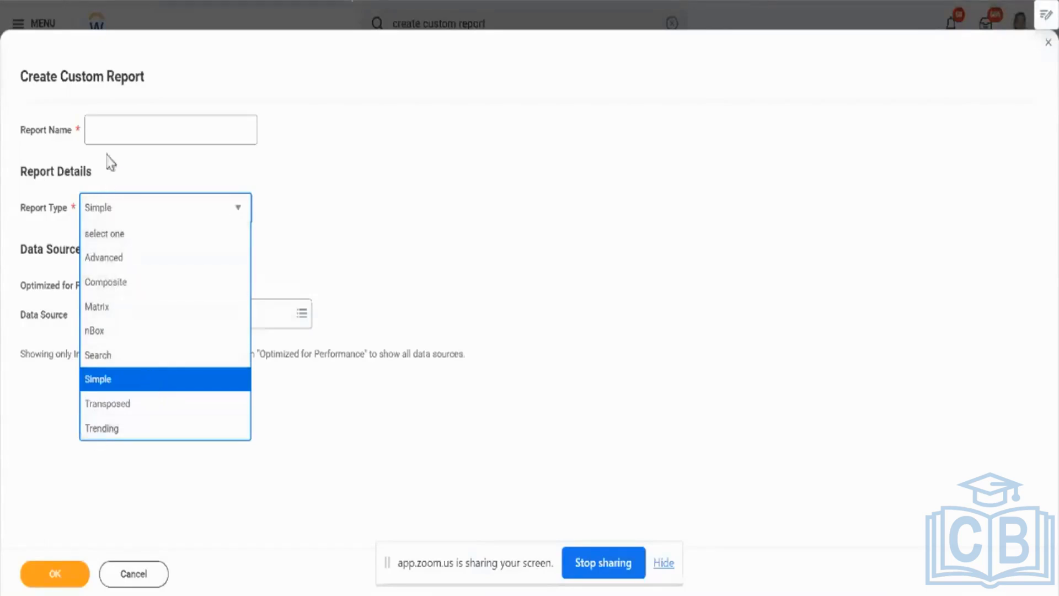
Enter a report name made of Test, the person's first name, Advanced and Report, joined by underscores.
left_click(109, 133)
type("TestA")
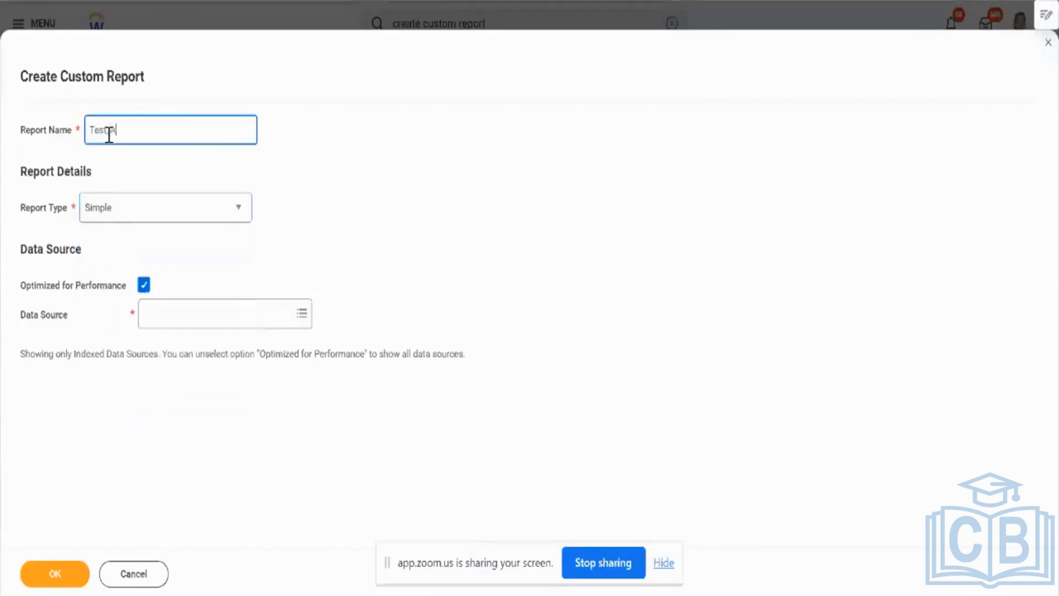
type("ryan_")
type("Repor")
key("BackSpace")
key("BackSpace")
key("BackSpace")
key("BackSpace")
key("BackSpace")
type("Advanc")
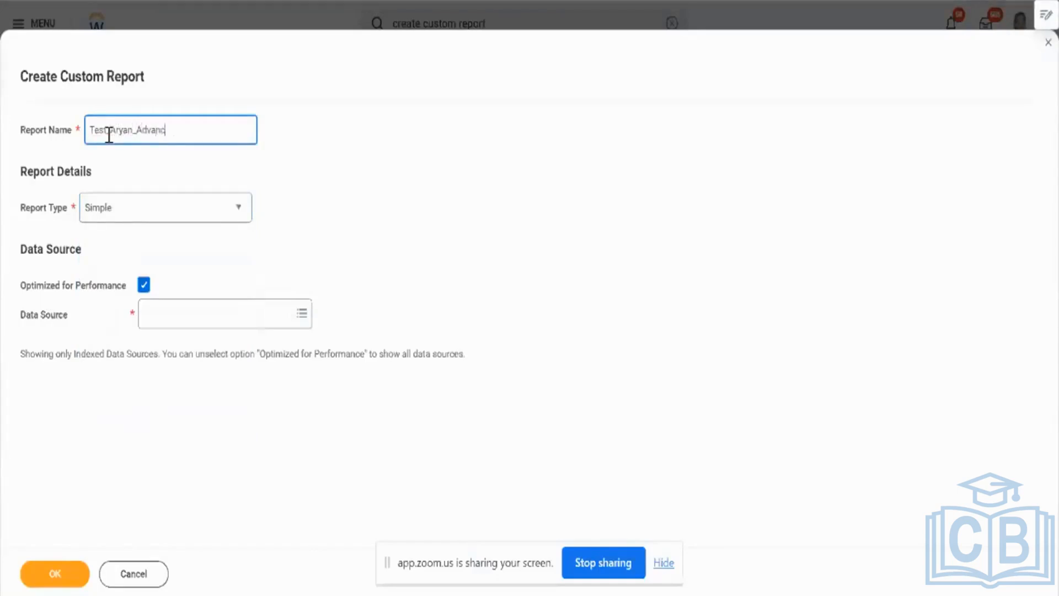
type("e_d_Report")
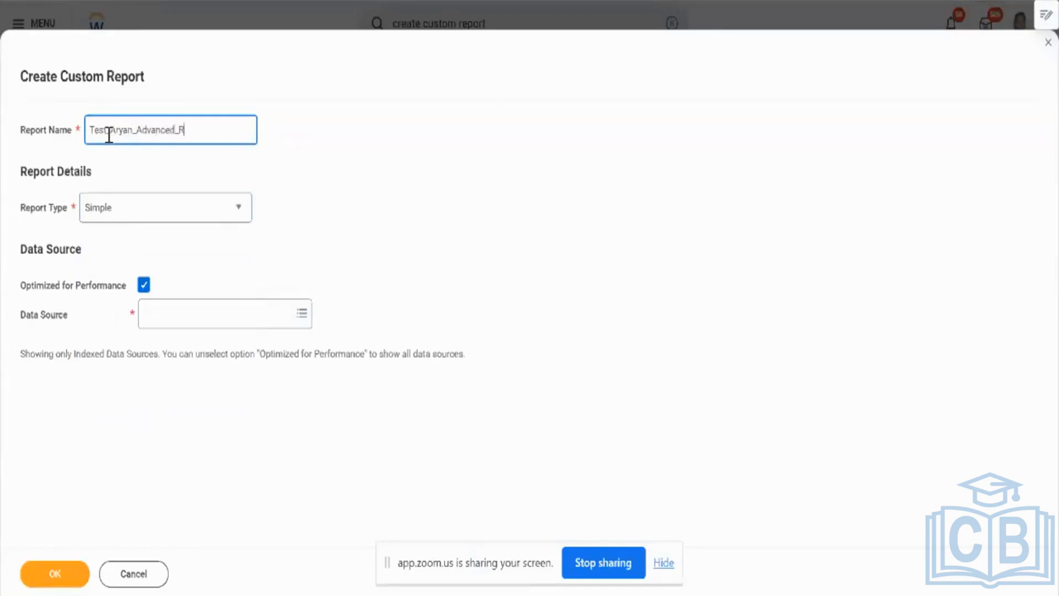
left_click(88, 130)
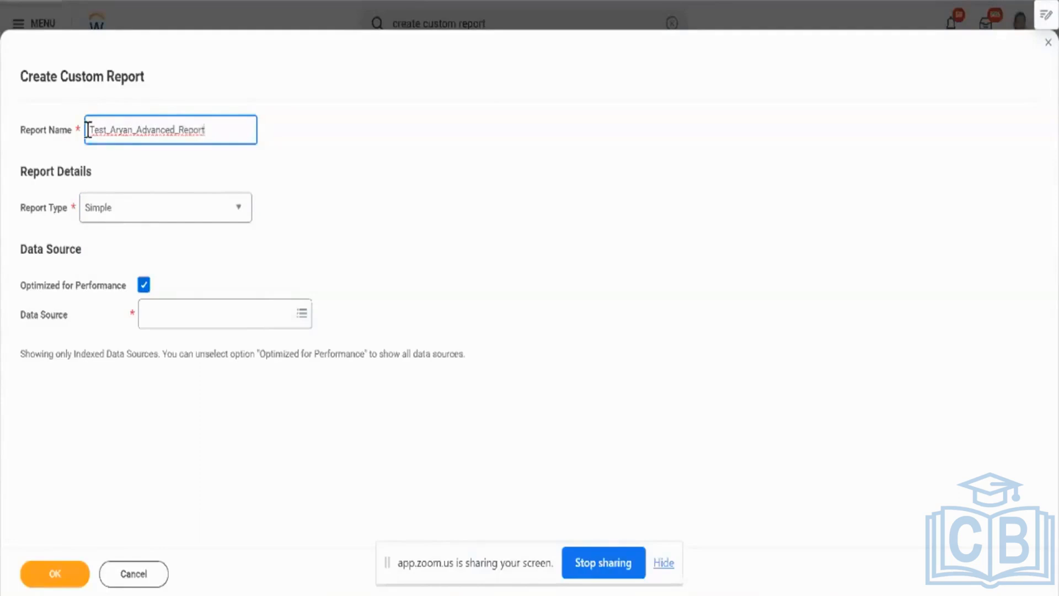
double_click(148, 132)
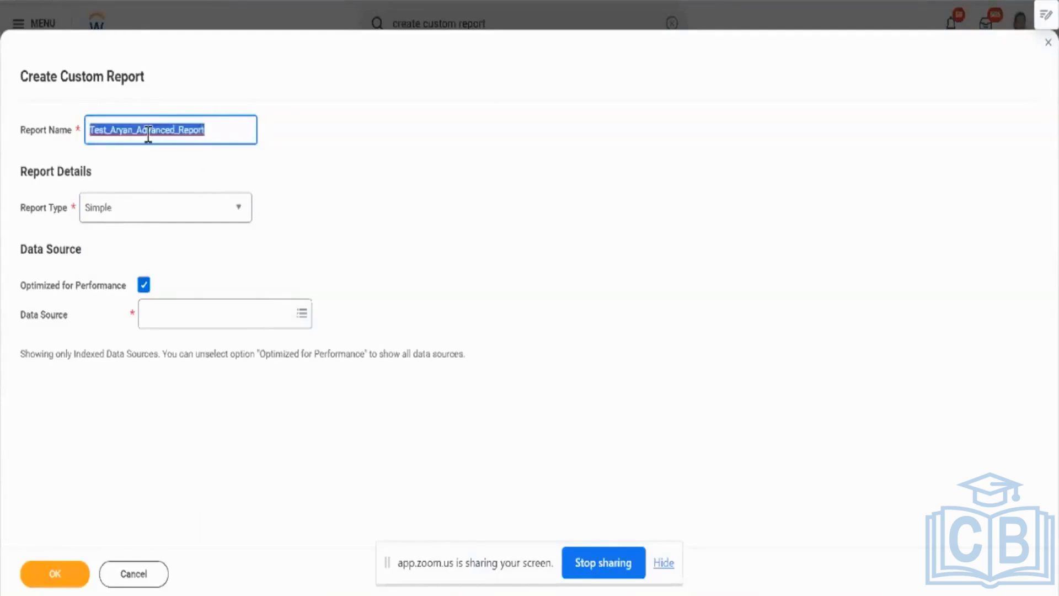
Set the custom report's type to Advanced.
left_click(174, 209)
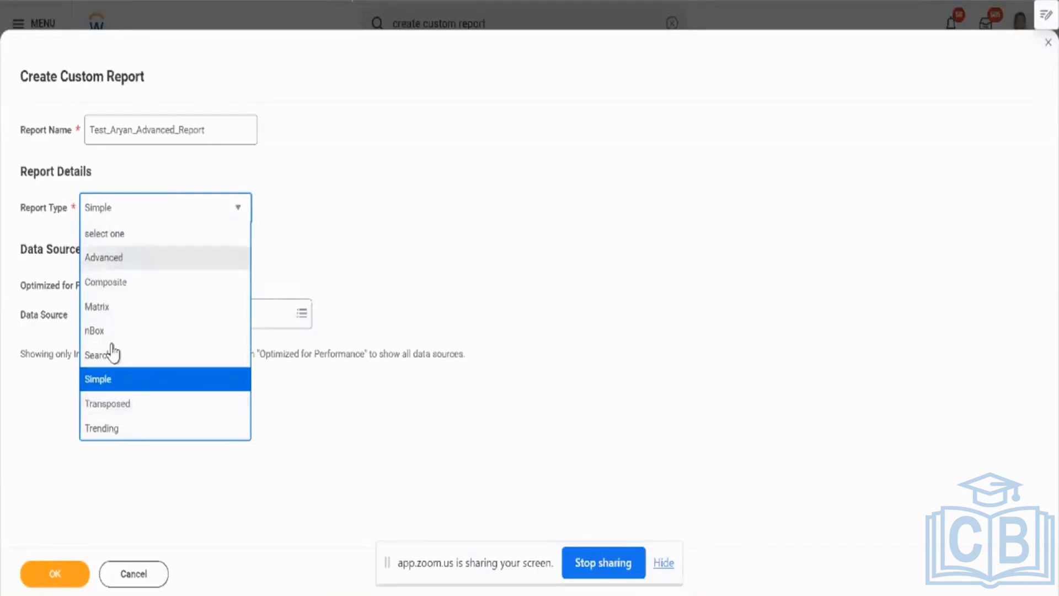
left_click(162, 259)
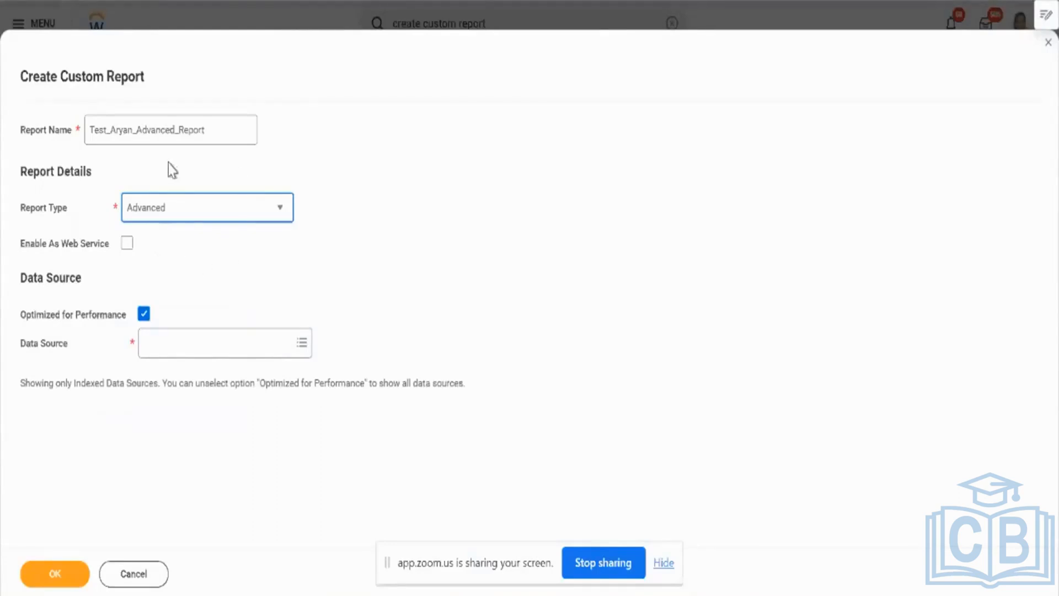
left_click(191, 209)
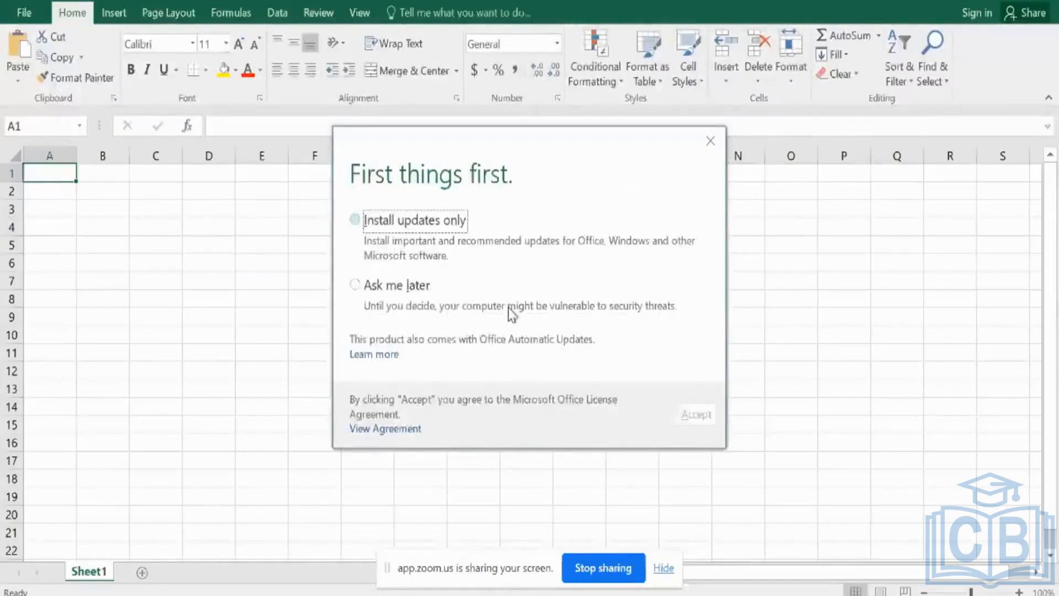
In Excel, accept the first-run prompt with Ask me later and enter the heading Month / City in cell A1.
left_click(419, 302)
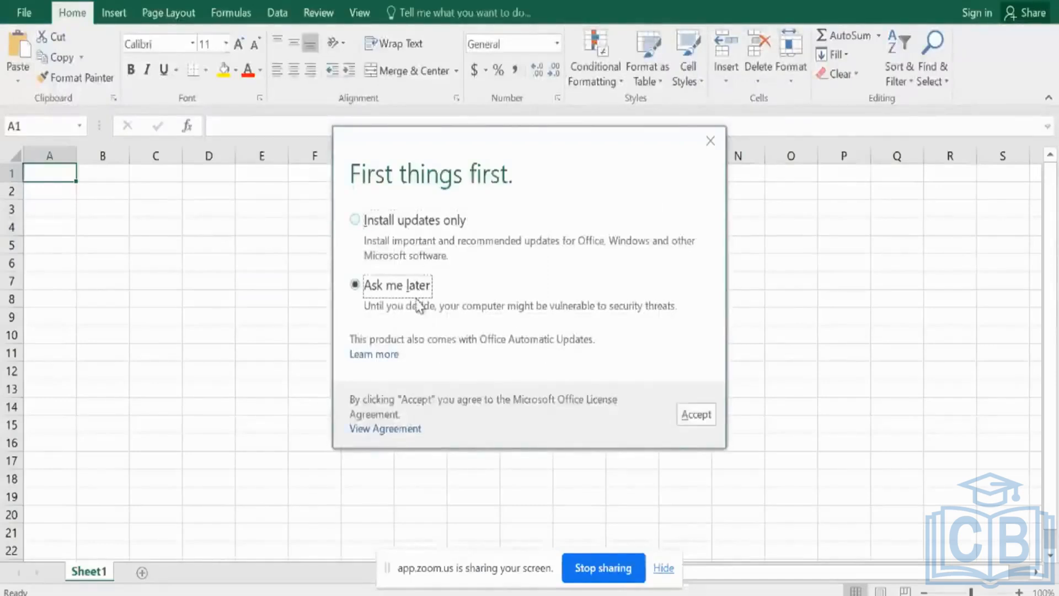
left_click(691, 420)
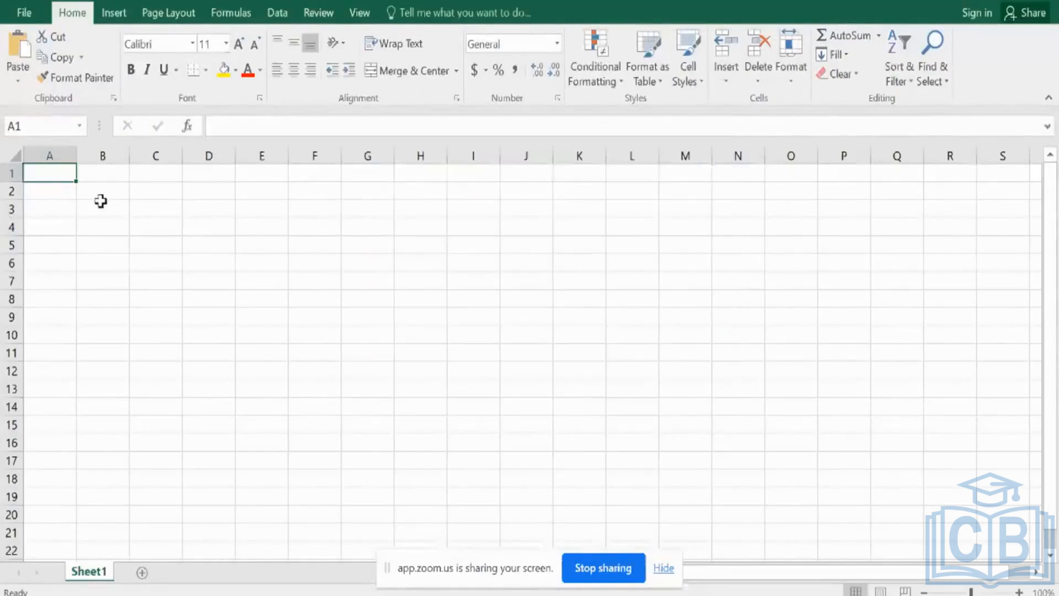
type("Month")
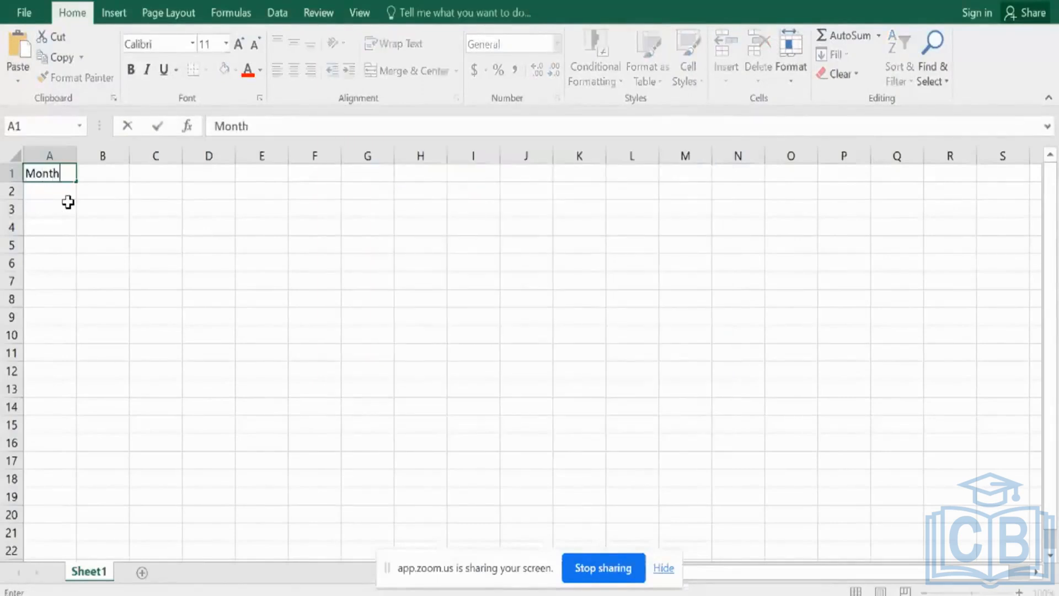
key("Tab")
type("Rain")
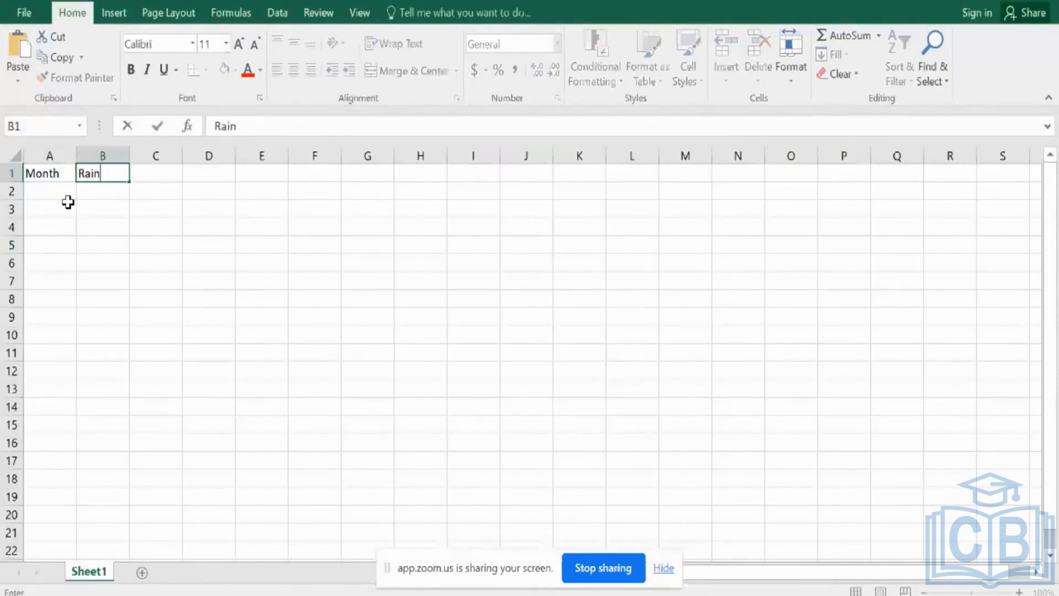
key("Escape")
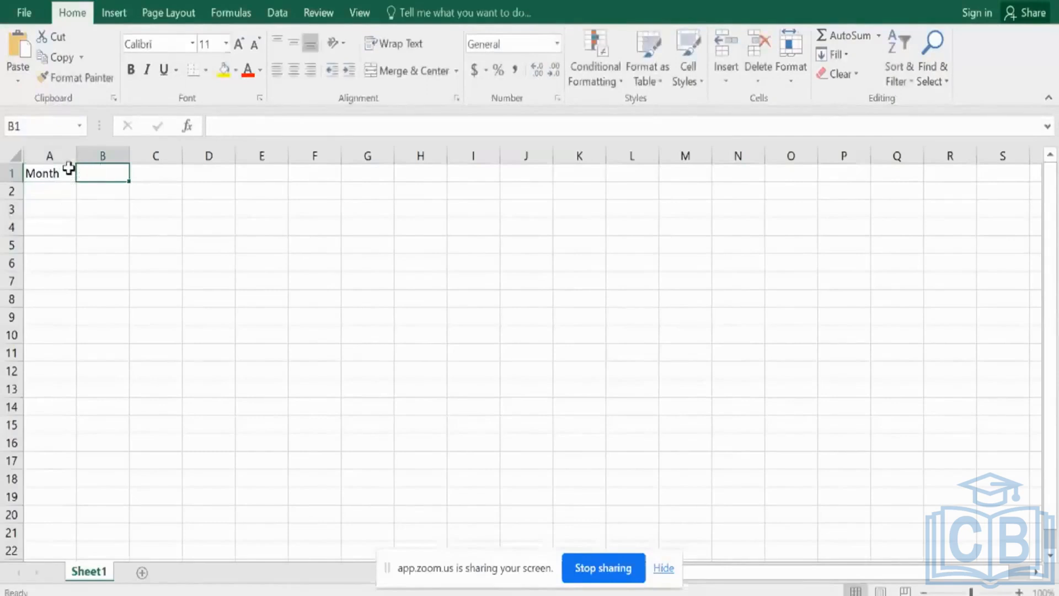
left_click(71, 171)
double_click(71, 171)
type("/")
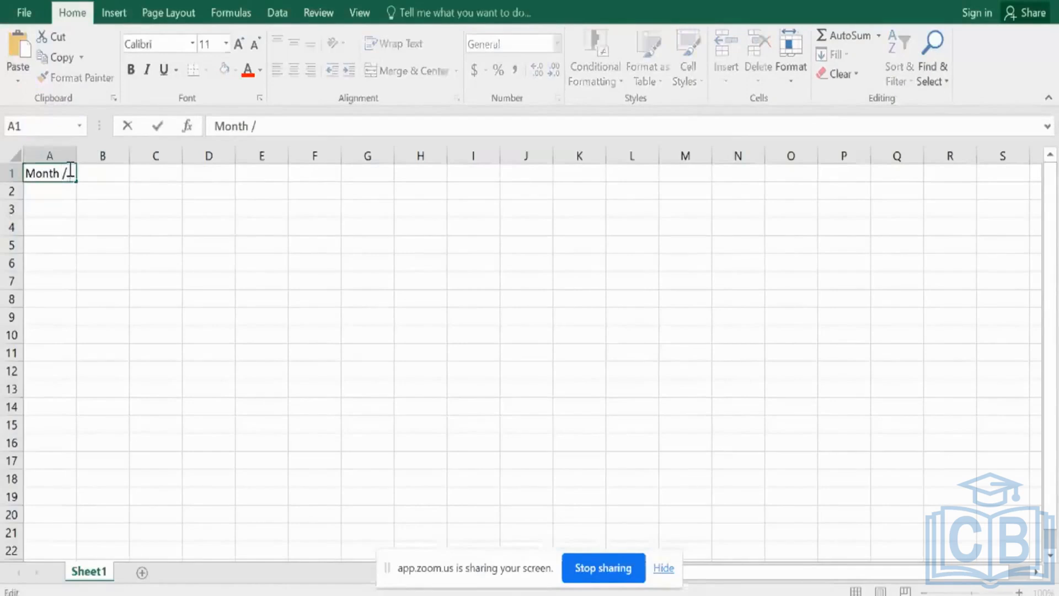
type(" City")
key("Return")
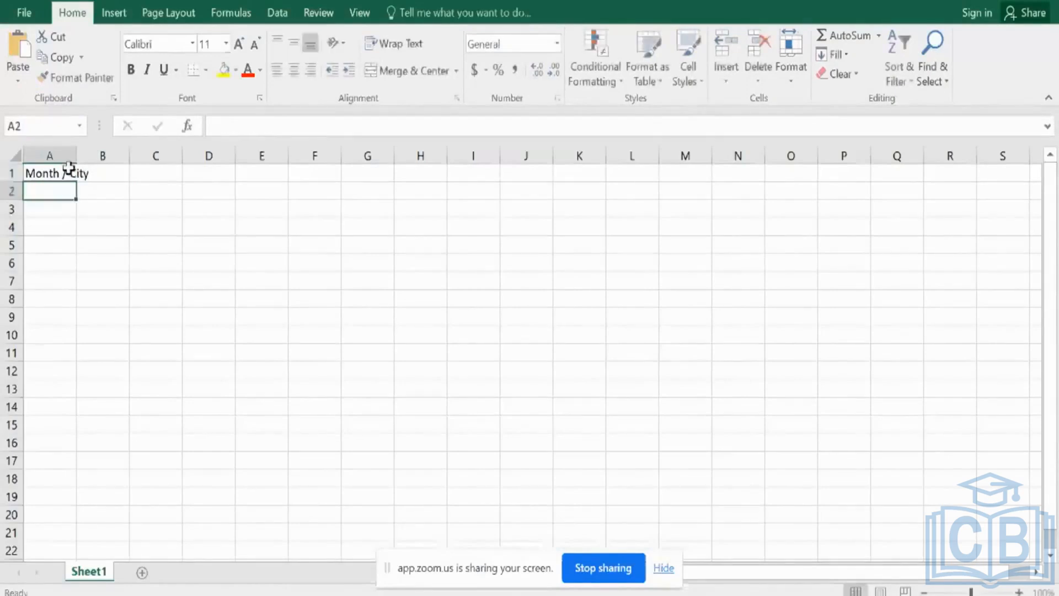
Fill A2:A7 with consecutive months starting from Jan 2023 and fit column A's width to its contents.
type("Jan")
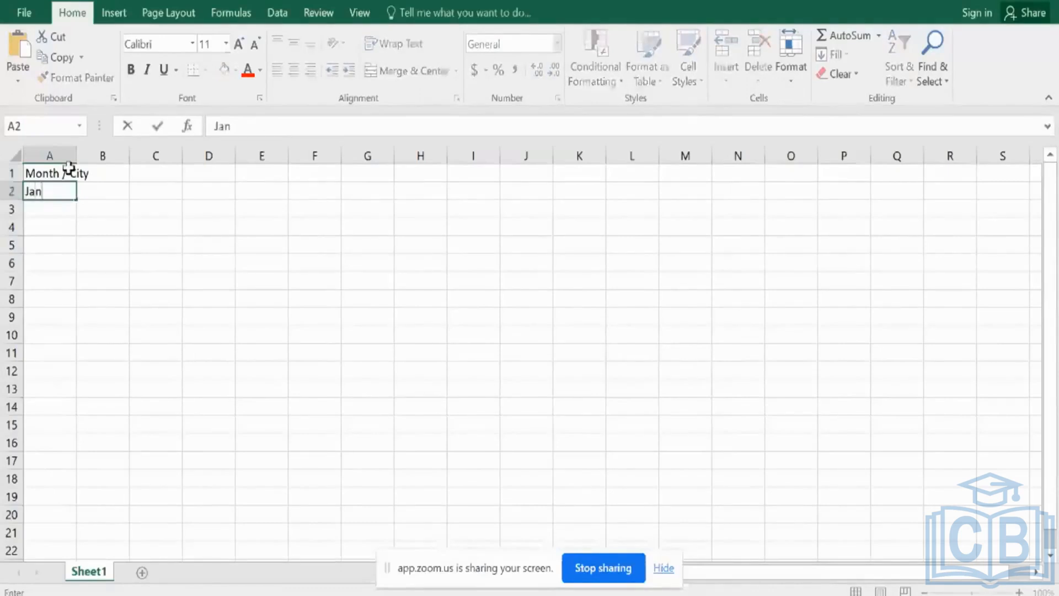
type(" 2023")
key("Return")
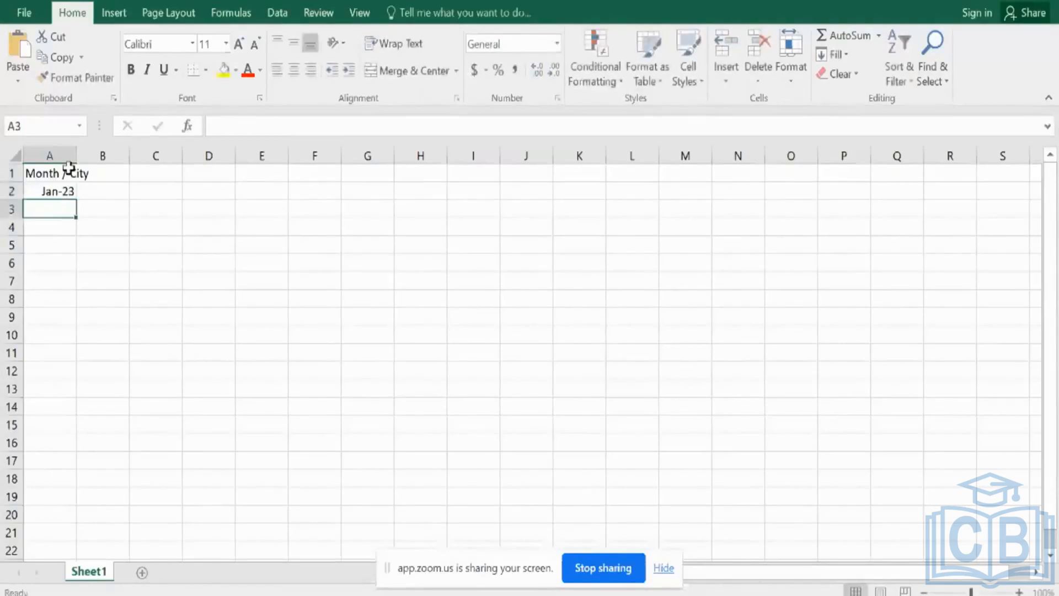
left_click(64, 192)
left_click_drag(75, 199, 72, 291)
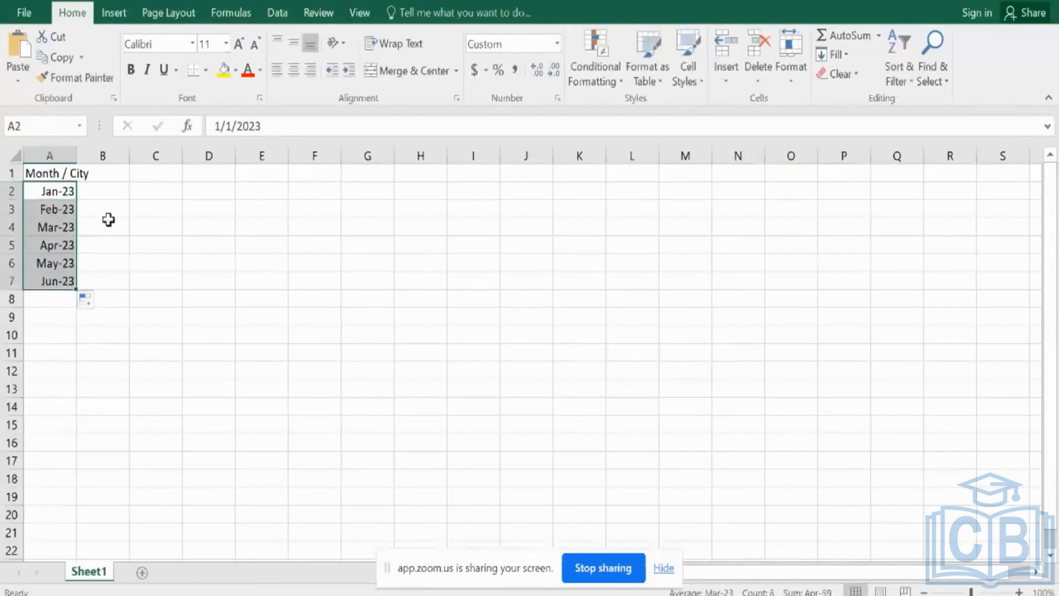
double_click(76, 148)
Enter the headings New York, California and Delhi in cells B1 to D1 and select the whole table.
left_click(118, 173)
type("N")
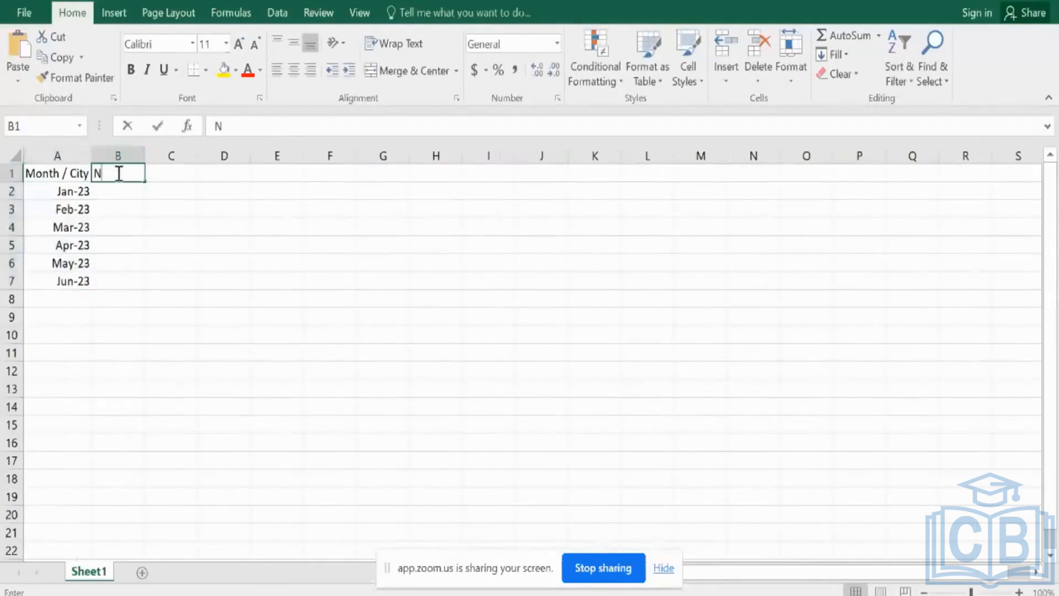
type("ew York")
key("Tab")
type("C")
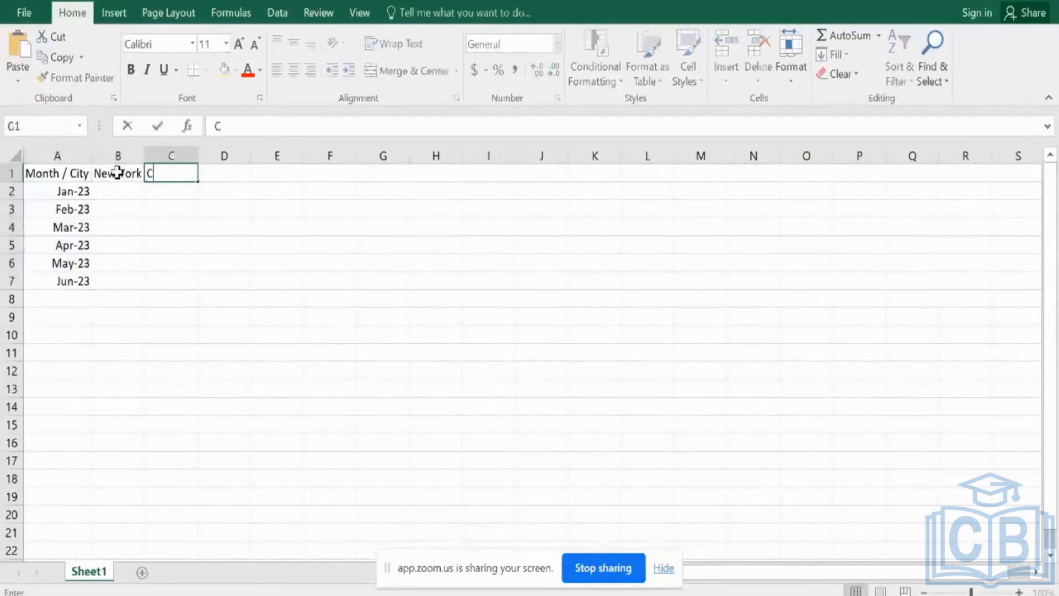
type("Alifornia")
key("Tab")
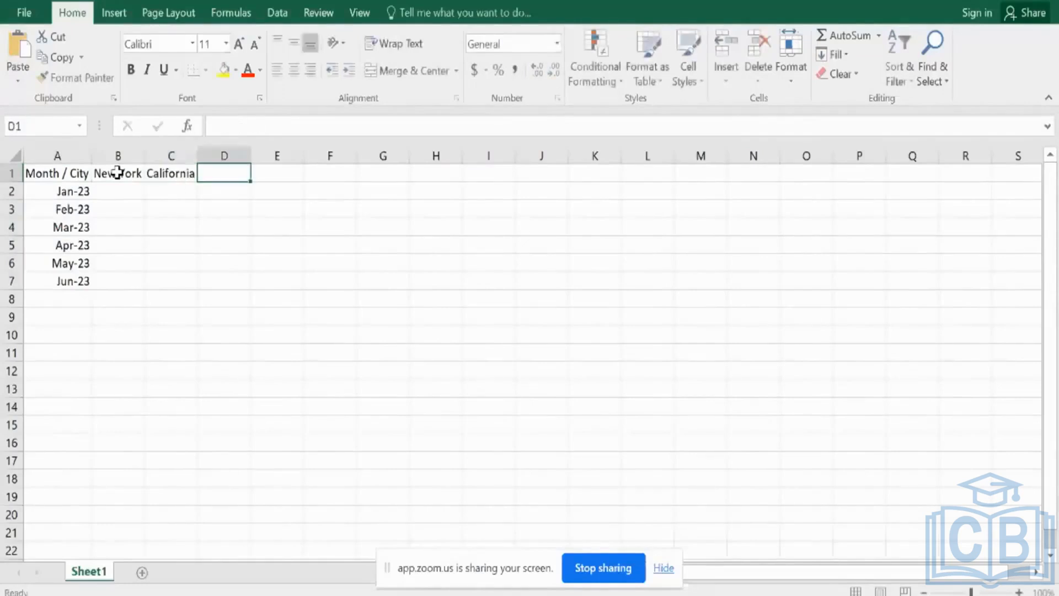
type("Delhi")
key("Return")
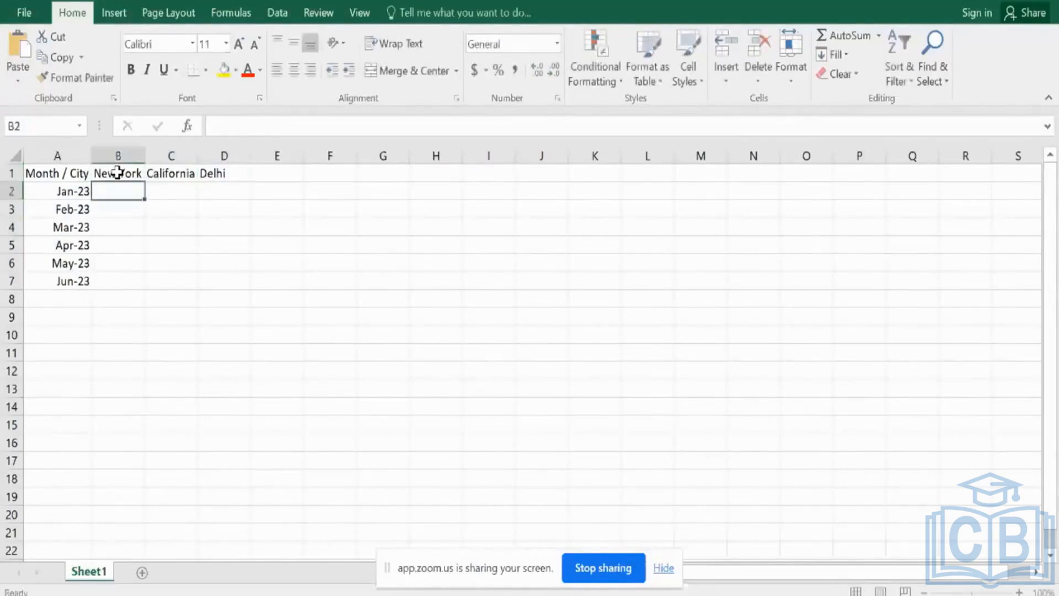
key("ctrl+a")
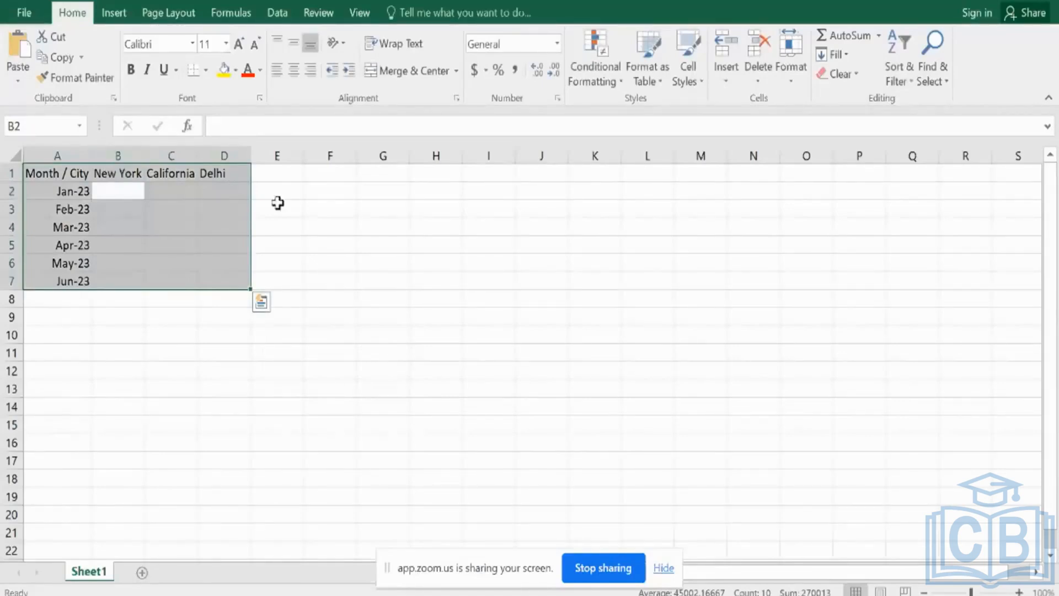
Start a separate list with the heading Month in H1 and a row with Jan and 20cm in H2:I2.
left_click(417, 174)
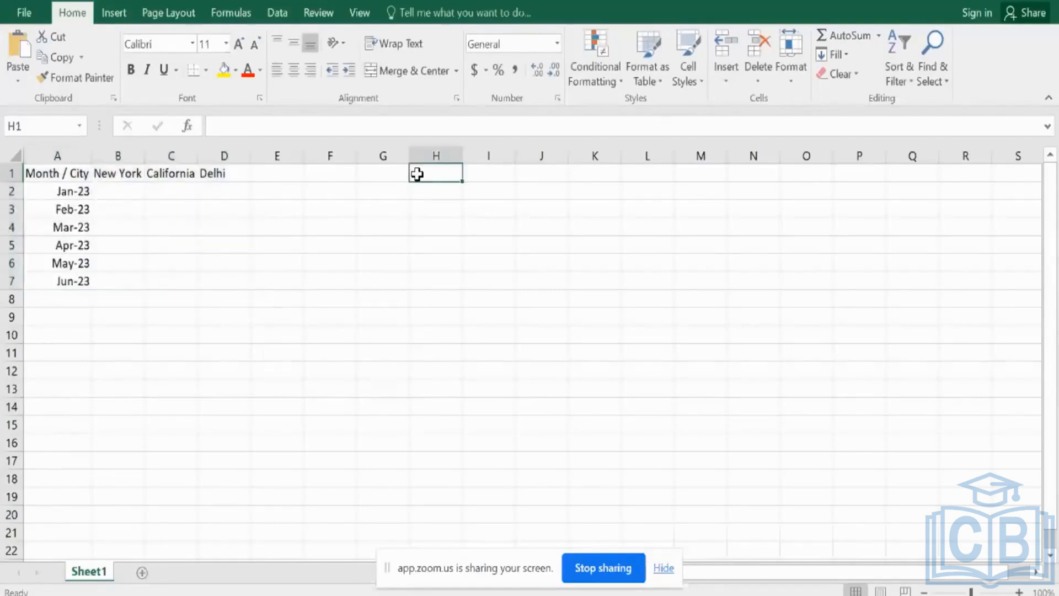
type("Month")
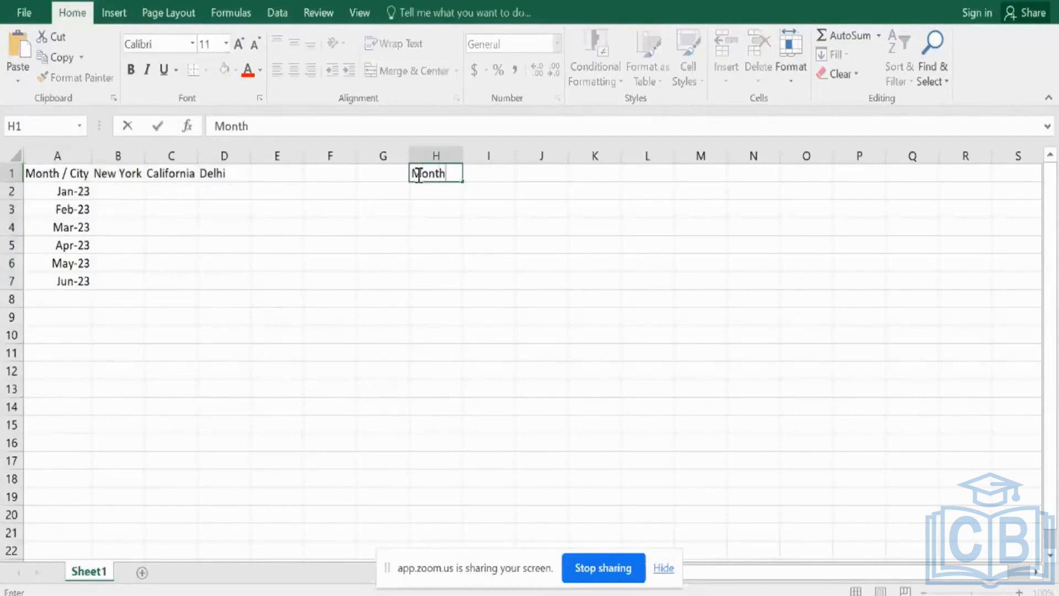
key("Tab")
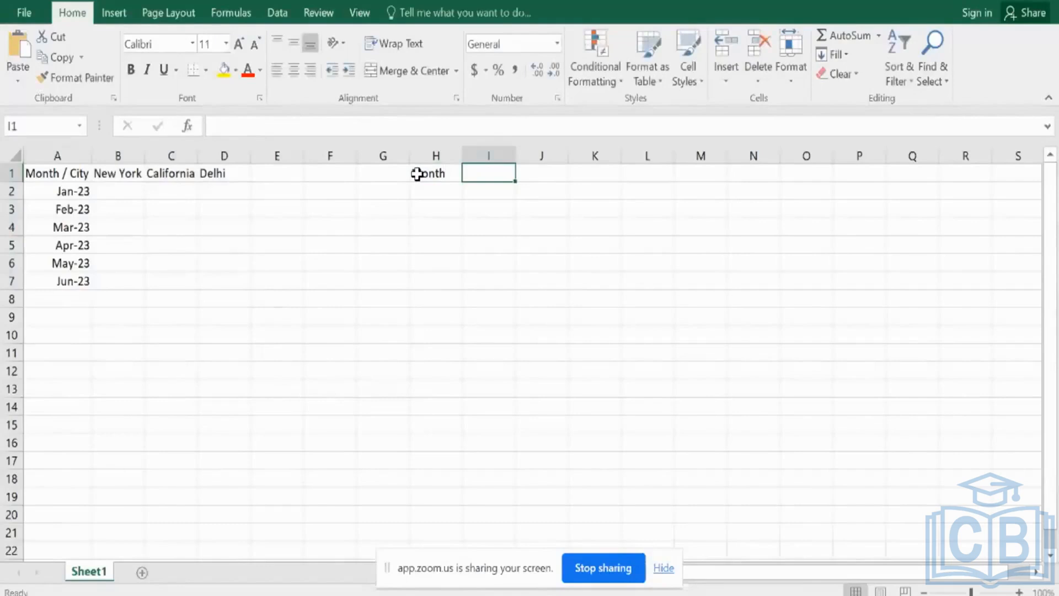
left_click(450, 190)
type("Jan")
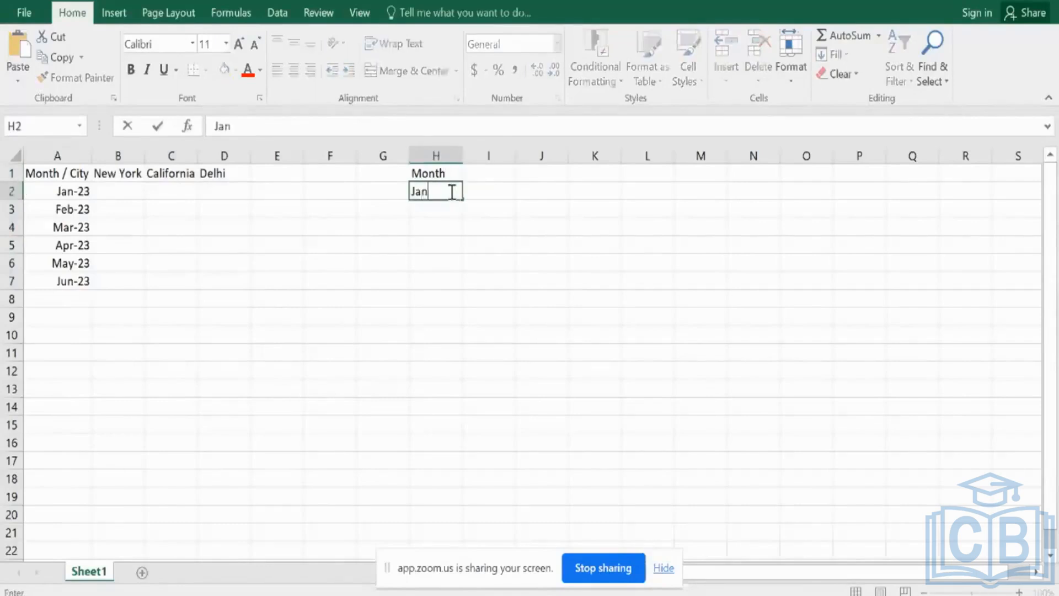
key("Tab")
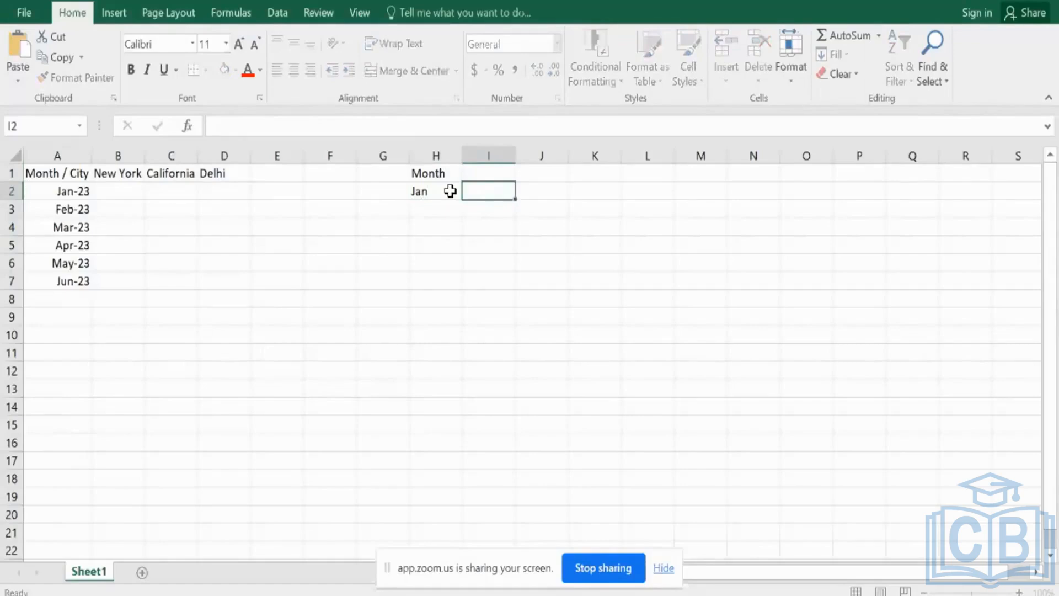
type("20cm")
key("Return")
Add rows to the separate list for Feb with 30cm and Mar with 0 in H3:I4.
type("De")
key("BackSpace")
key("BackSpace")
type("F")
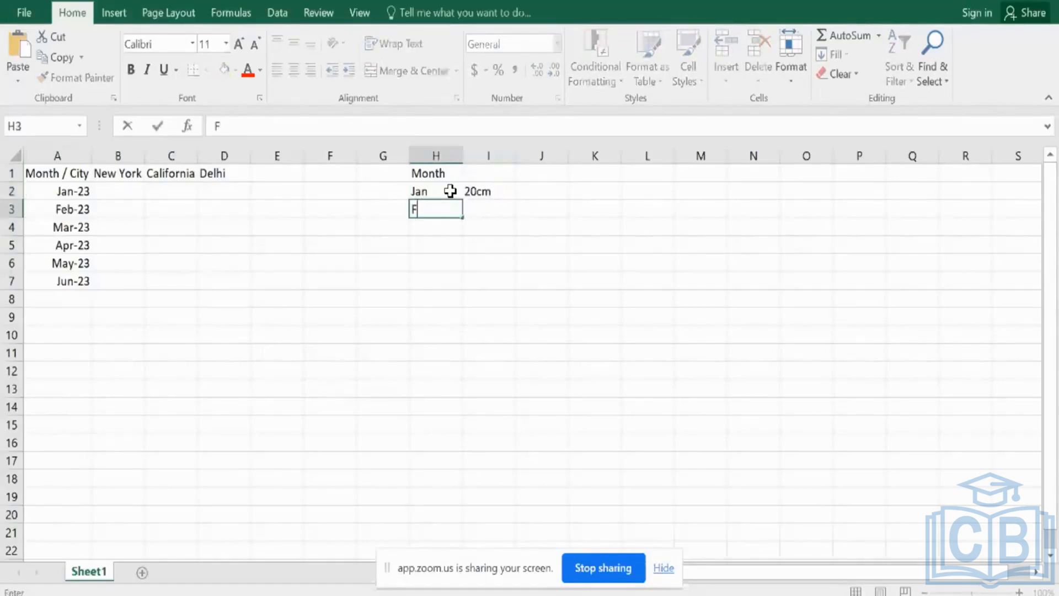
type("eb")
key("Tab")
type("30cm")
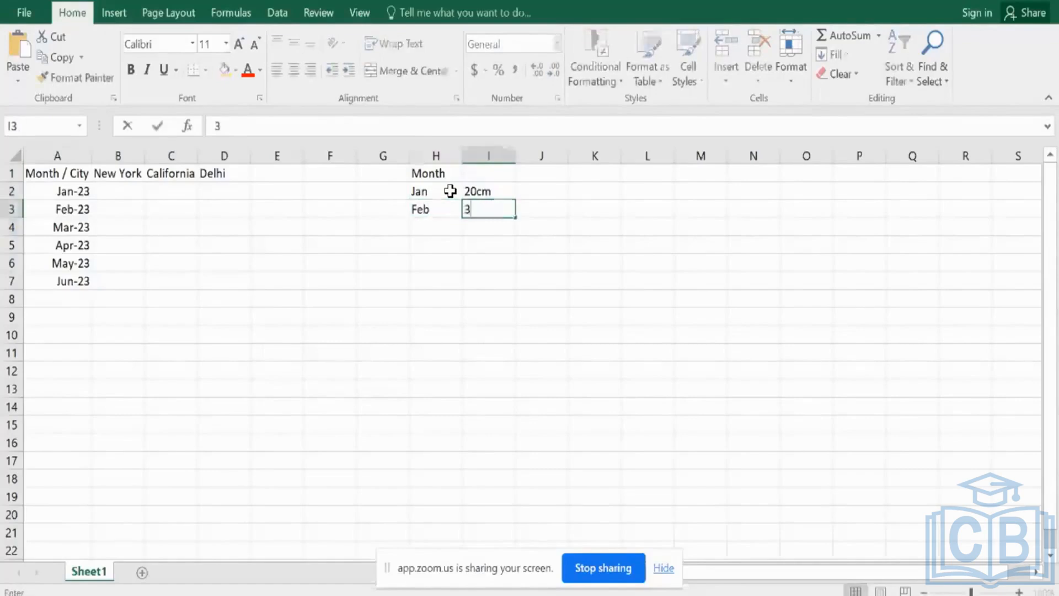
key("Return")
type("MAr")
key("Tab")
type("0")
key("Return")
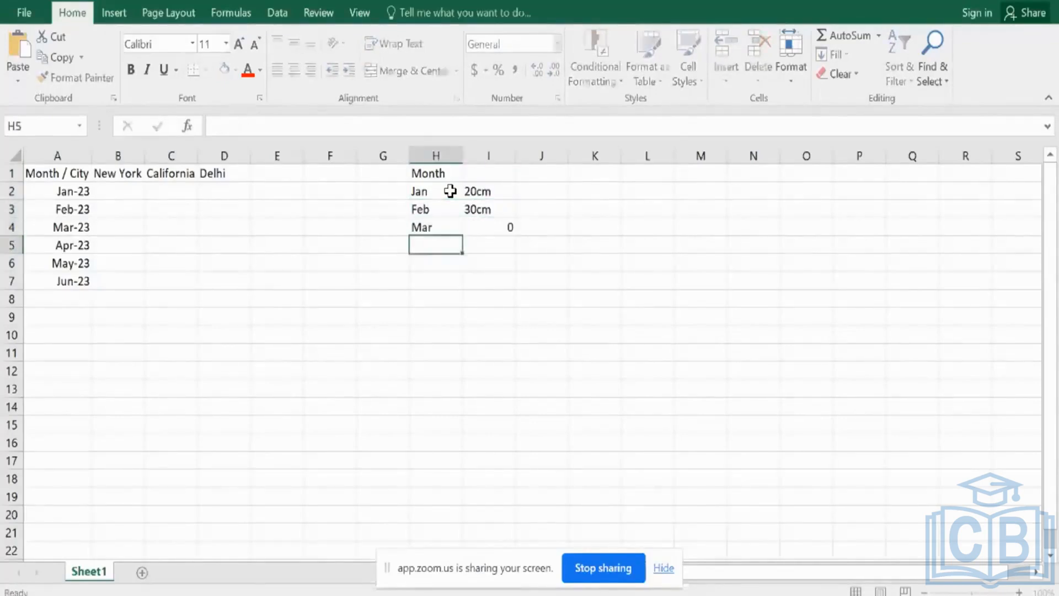
left_click(449, 175)
left_click_drag(449, 175, 484, 218)
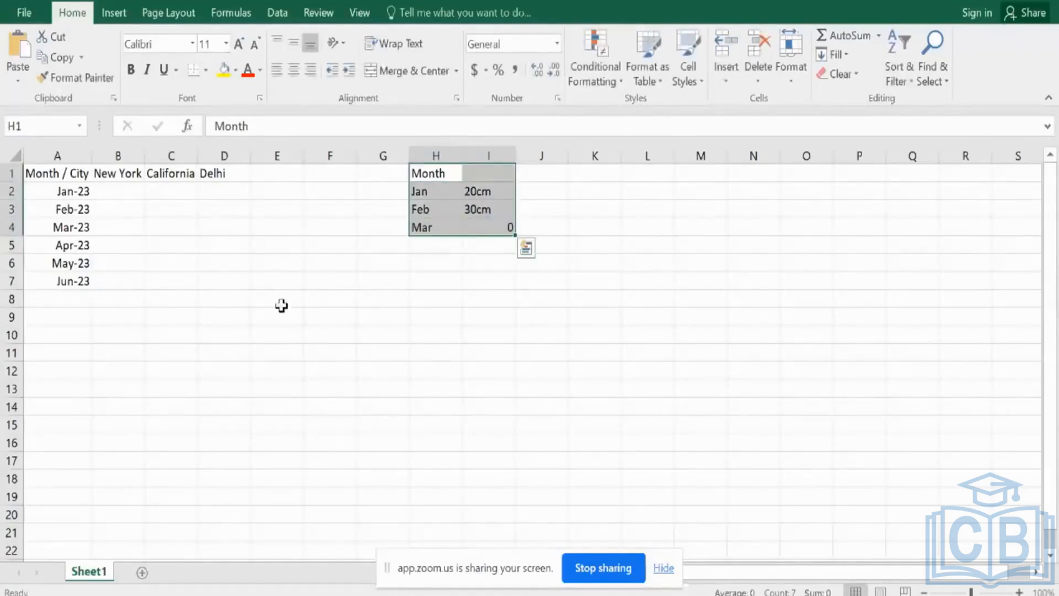
left_click(70, 156)
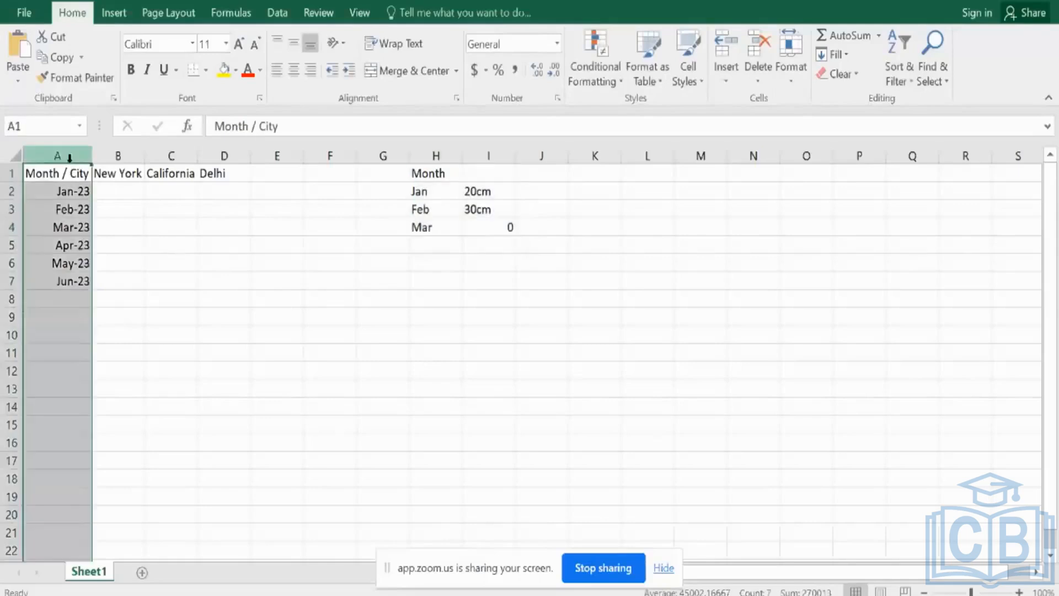
left_click(11, 173)
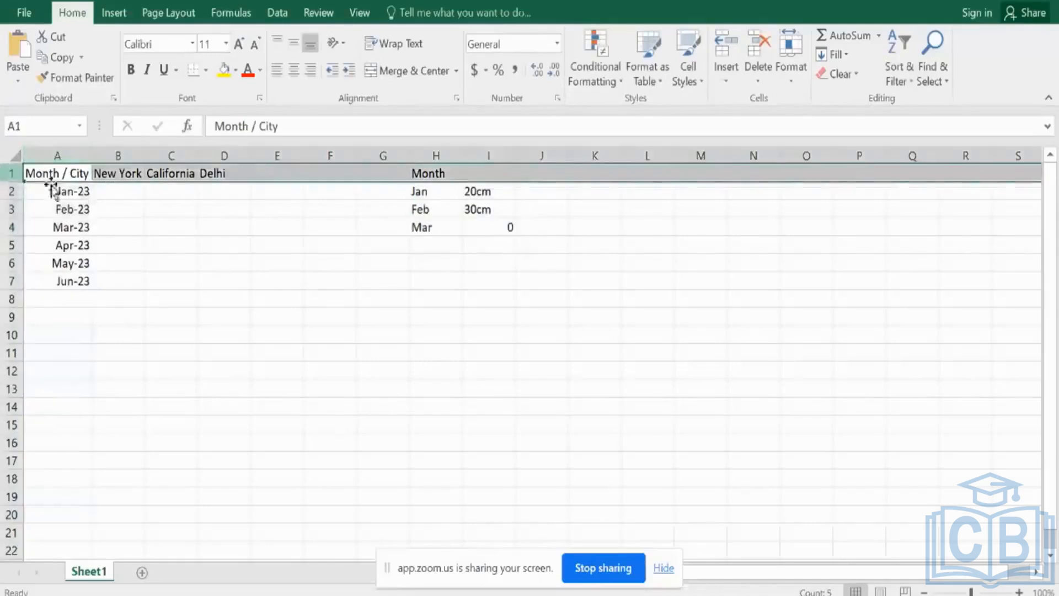
left_click(127, 196)
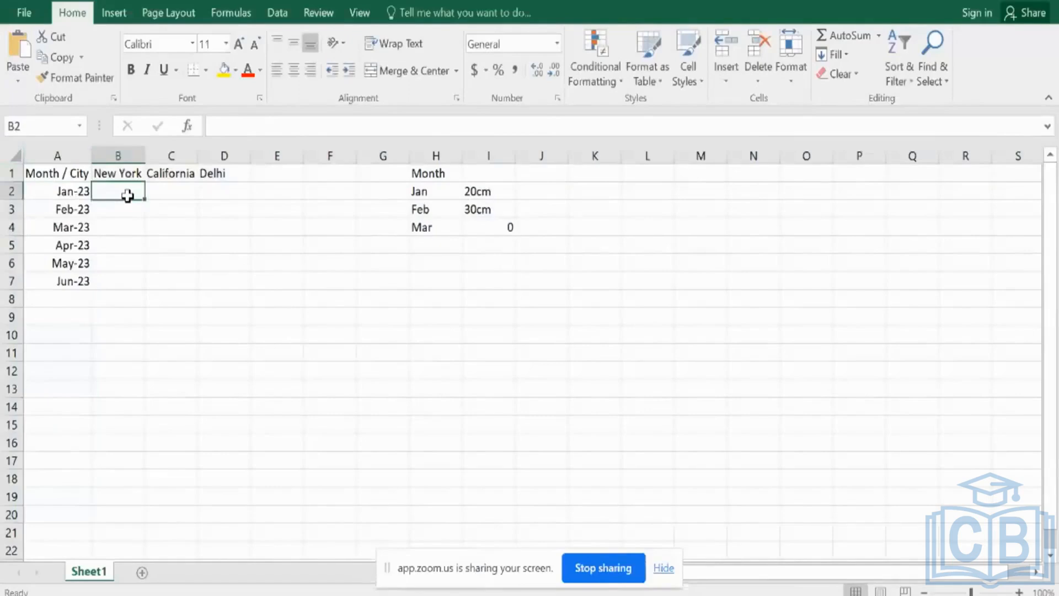
Enter the January values 10, 20 and 0 for New York, California and Delhi in B2:D2.
type("10")
key("Tab")
type("2")
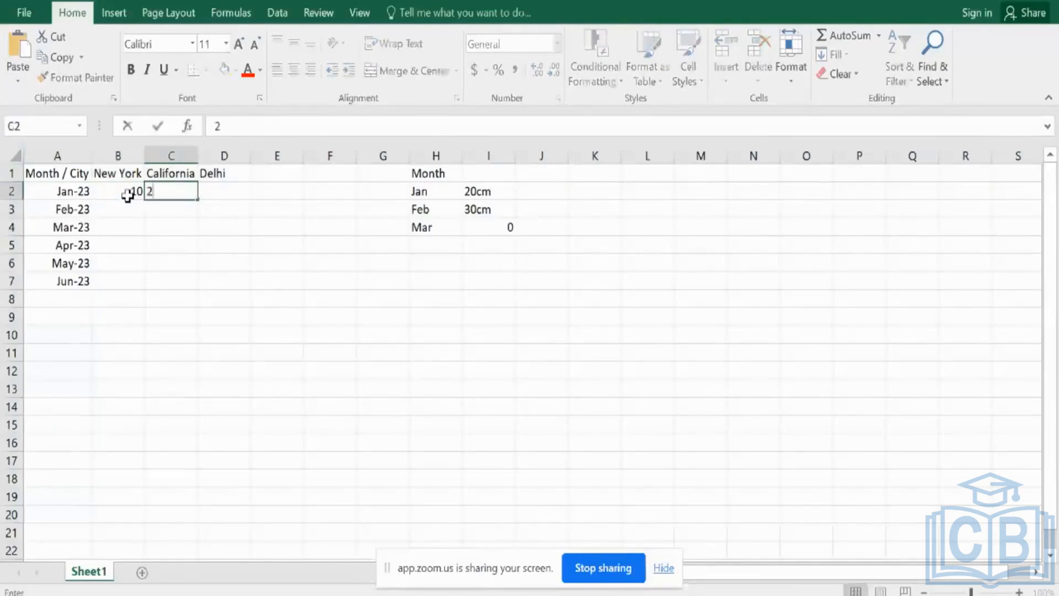
type("0")
key("Tab")
type("0")
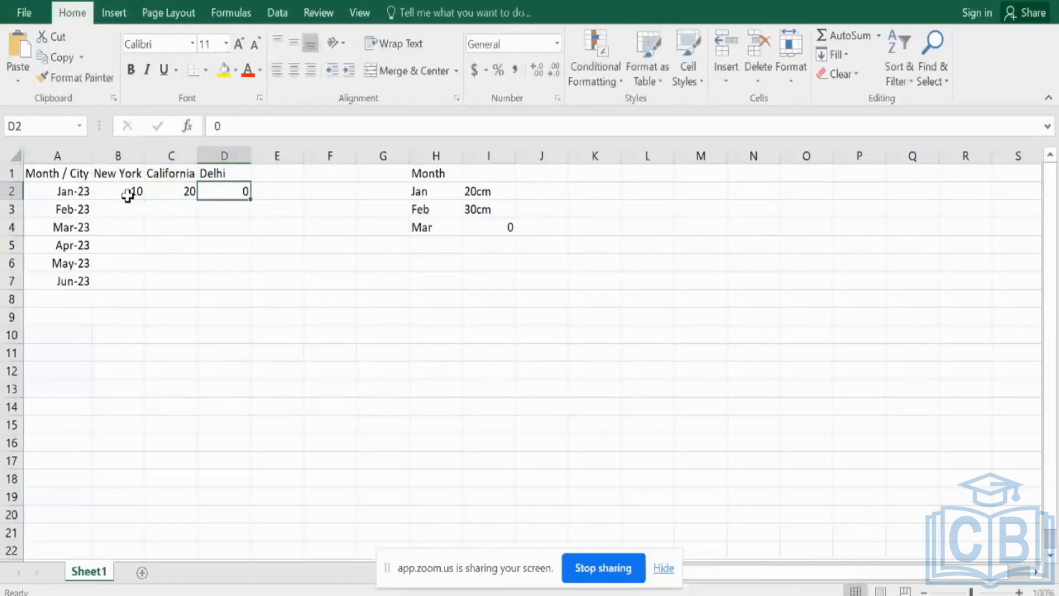
Copy New York's January value down through B7 and set February's value in B3 to 20.
left_click(127, 196)
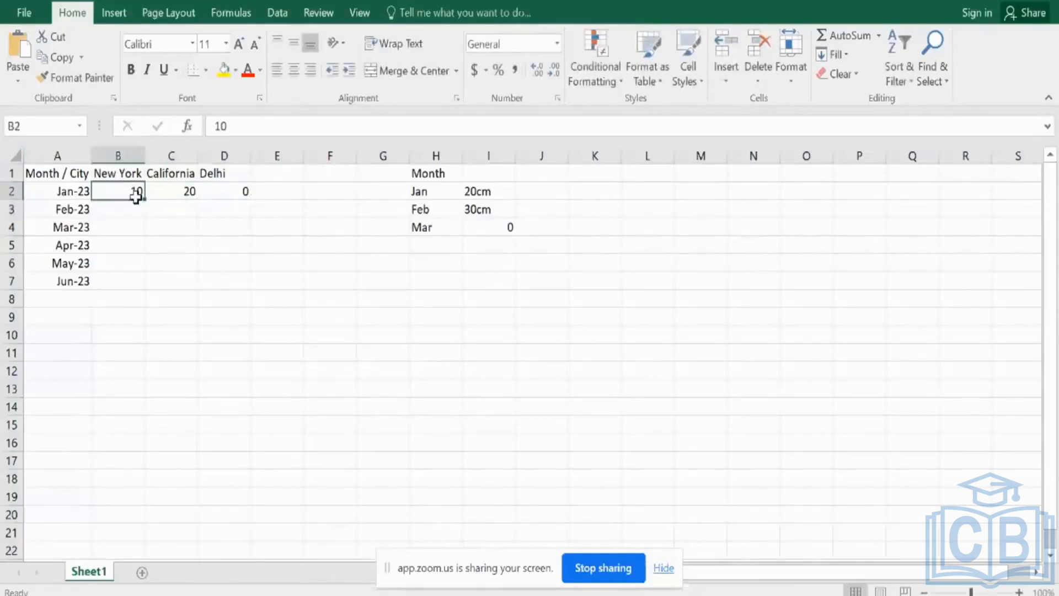
left_click_drag(143, 201, 137, 281)
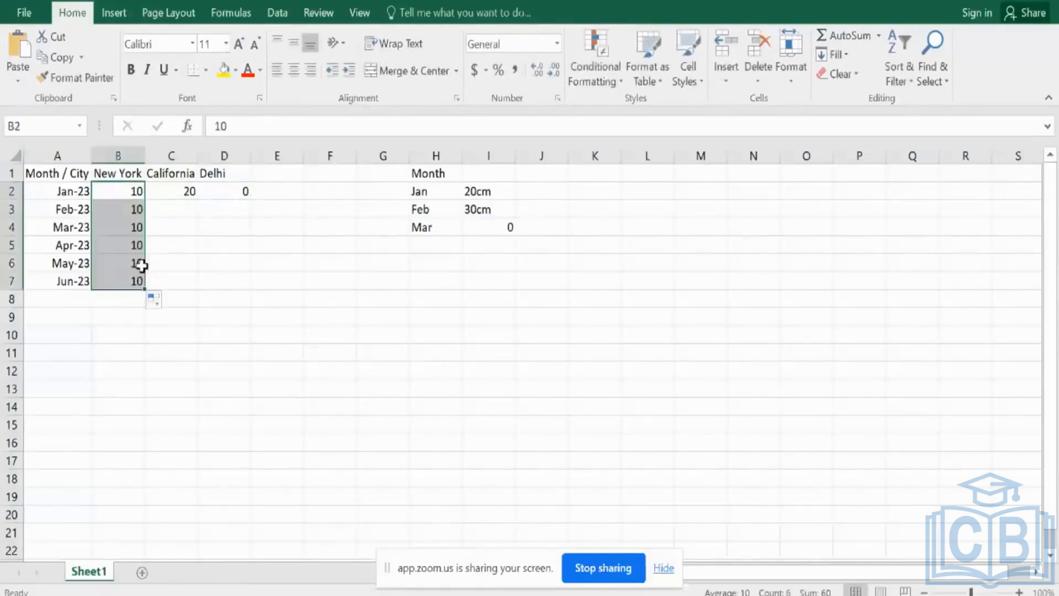
left_click(132, 208)
type("20")
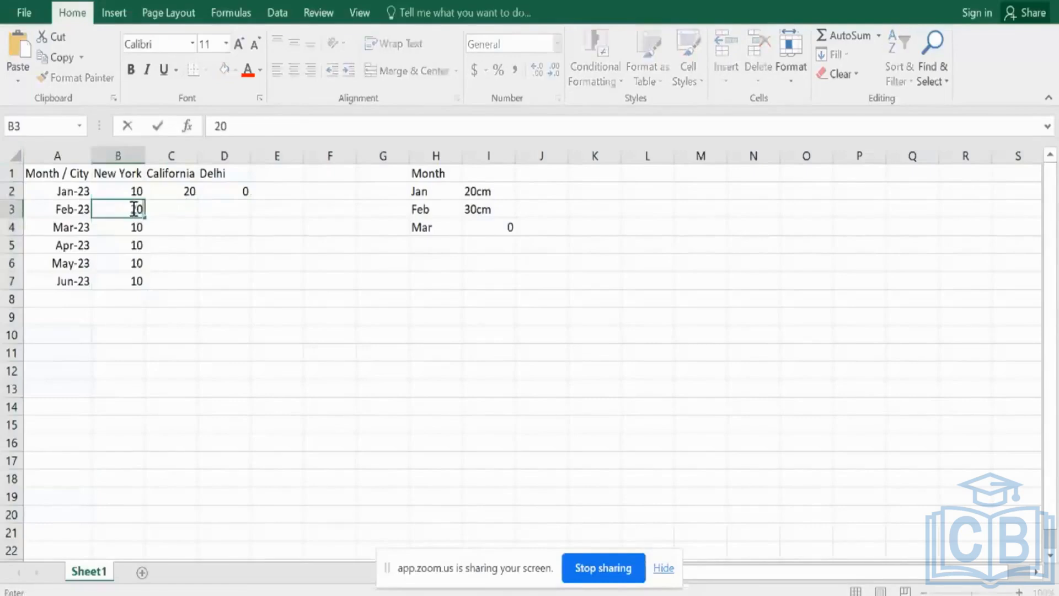
key("Return")
Extend the pattern of B2:B3 down through June so New York's values rise by 10 each month.
left_click(132, 194)
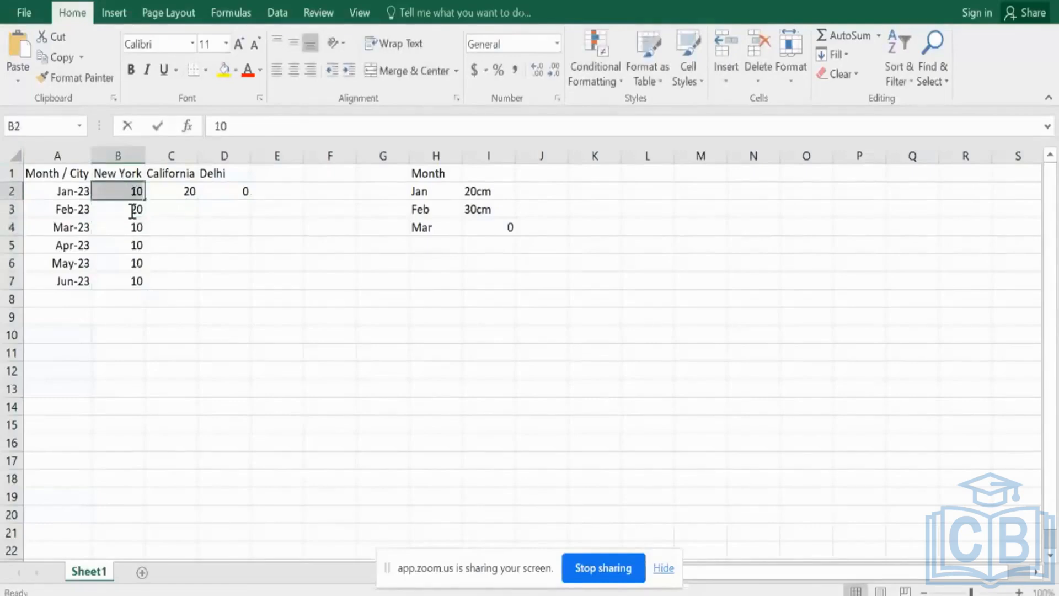
key("F2")
key("Return")
key("Down")
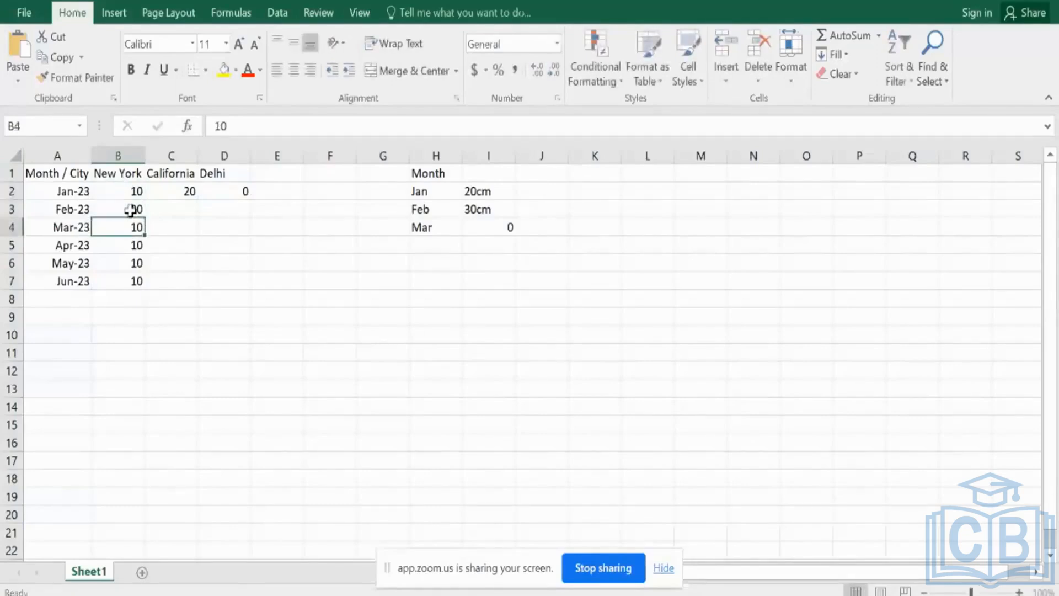
key("Up")
key("Up")
key("shift+Down")
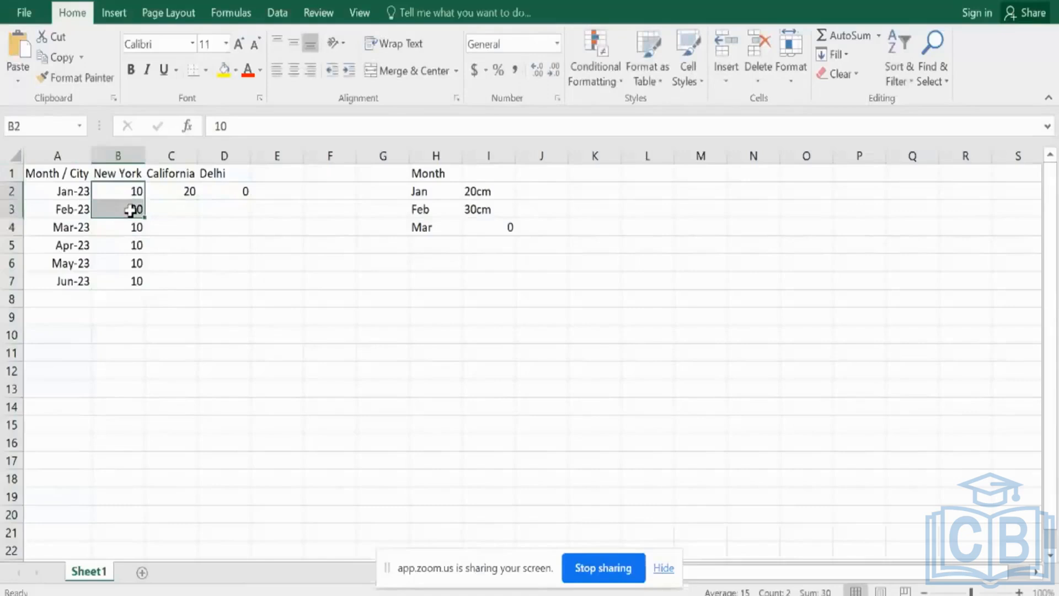
left_click_drag(144, 217, 143, 290)
Enter 25 for California in February and extend the C2:C3 pattern down through June.
left_click(177, 207)
type("2")
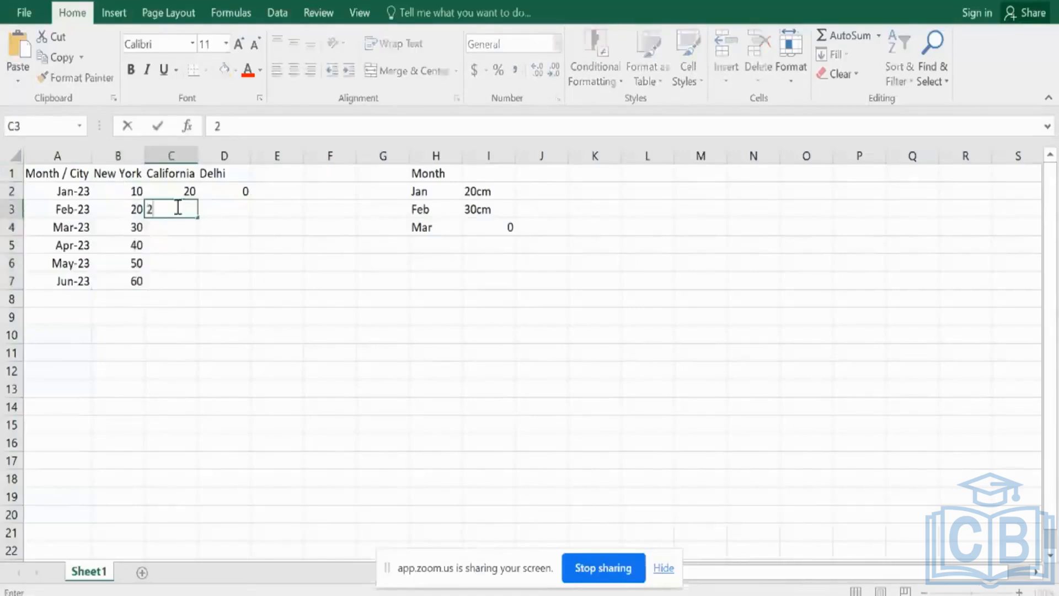
type("5")
key("Return")
left_click_drag(176, 191, 190, 285)
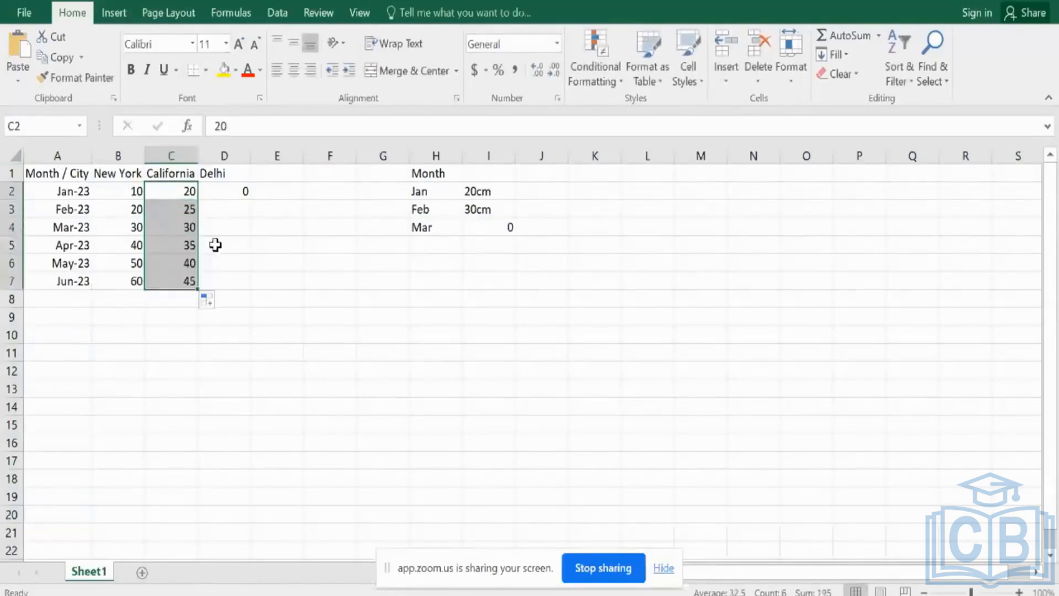
Enter 20 for Delhi in February and extend the D2:D3 pattern down through June.
left_click(236, 210)
type("20")
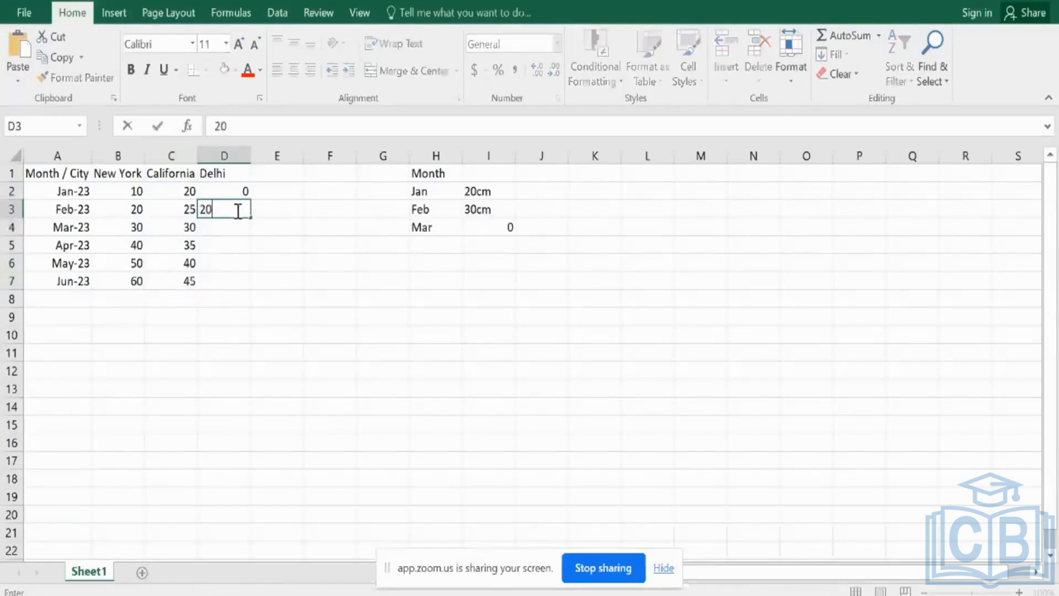
key("Return")
left_click(236, 210)
left_click_drag(236, 191, 249, 284)
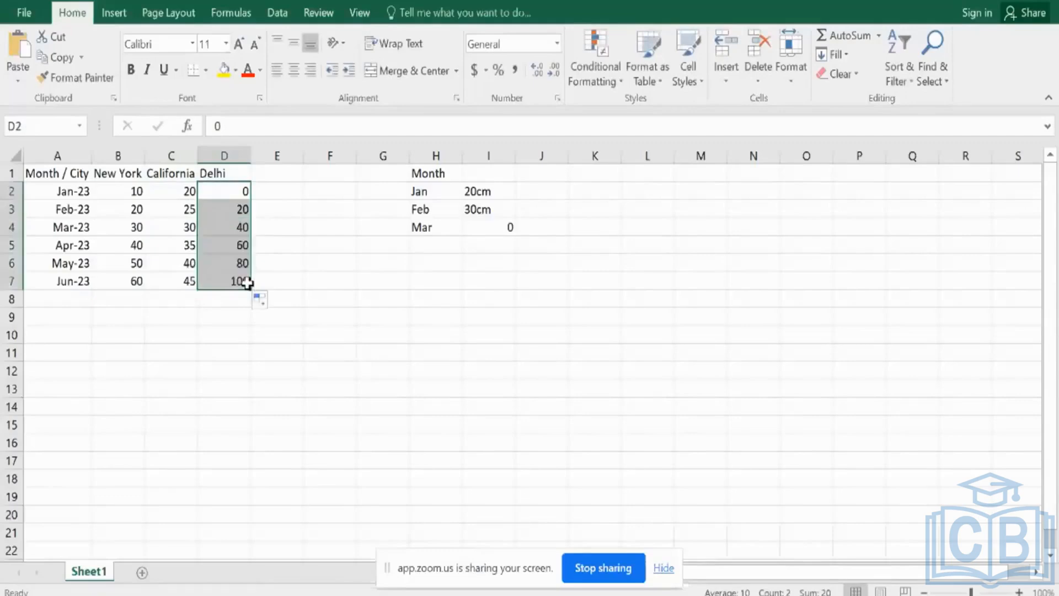
left_click(248, 284)
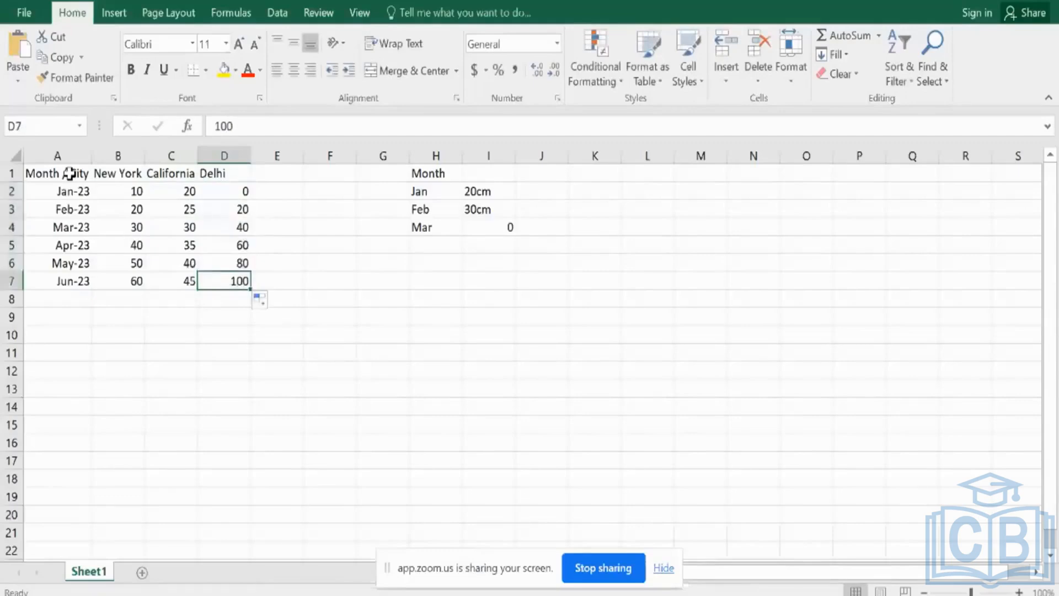
Compare the month and city table in A1:D7 with the separate month list by highlighting each one.
left_click_drag(71, 172, 215, 281)
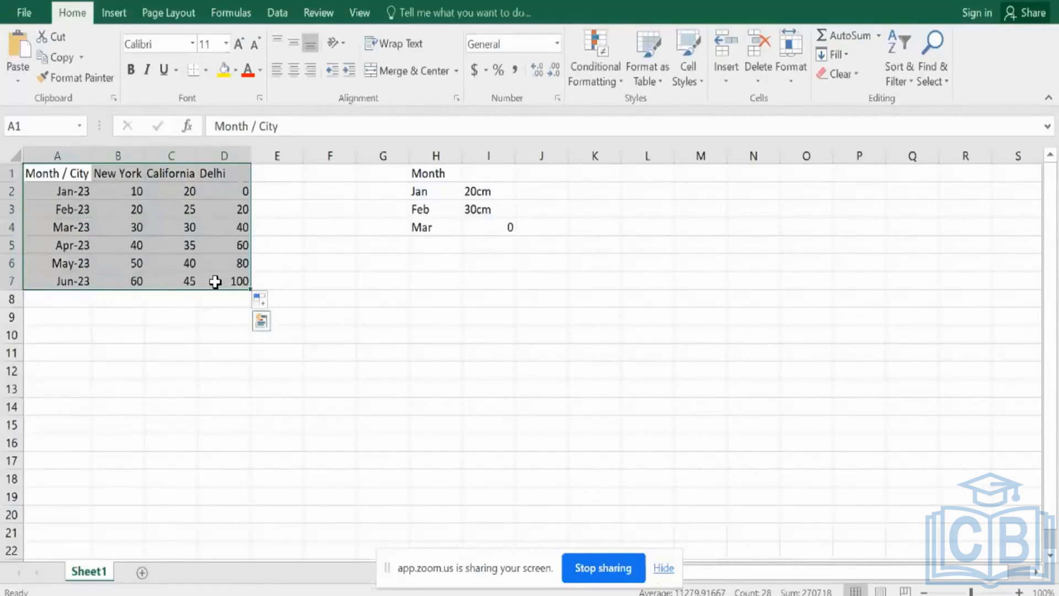
left_click_drag(432, 173, 509, 236)
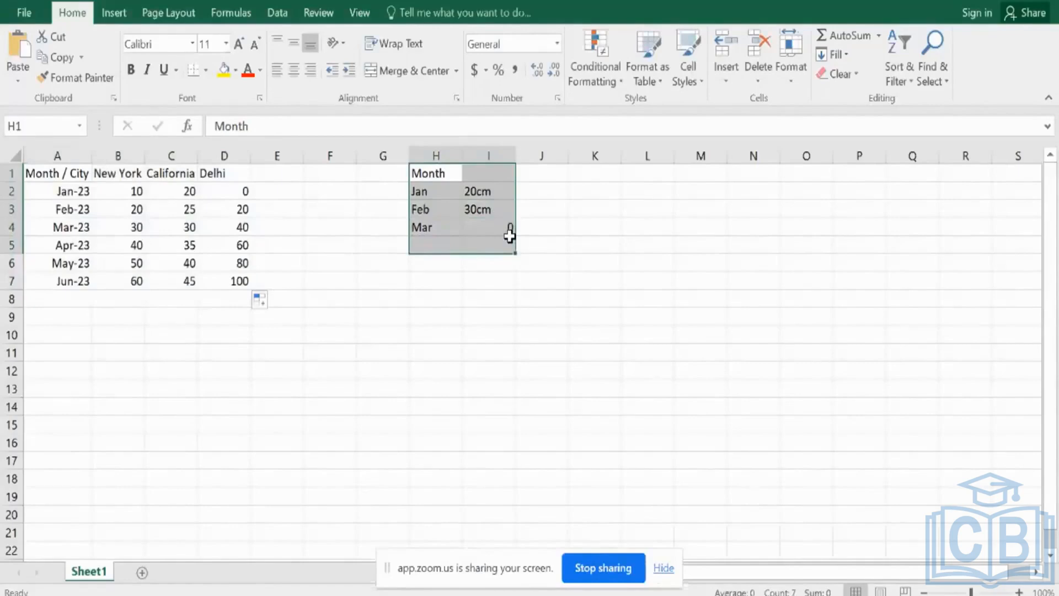
left_click_drag(83, 172, 230, 284)
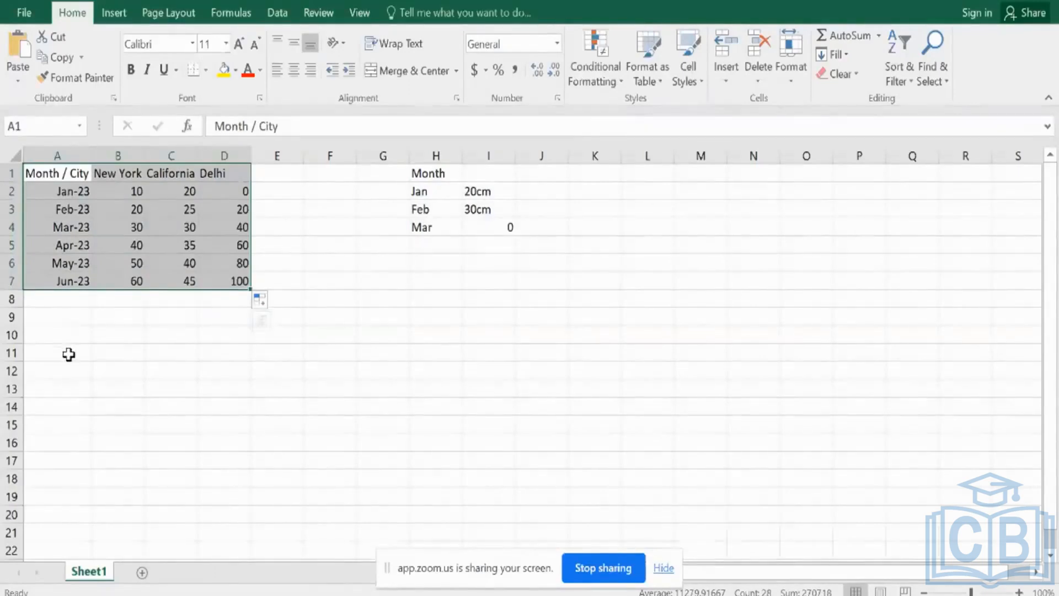
Replace the city headings in B1:D1 with Sales, Marketing and R&O.
left_click(116, 170)
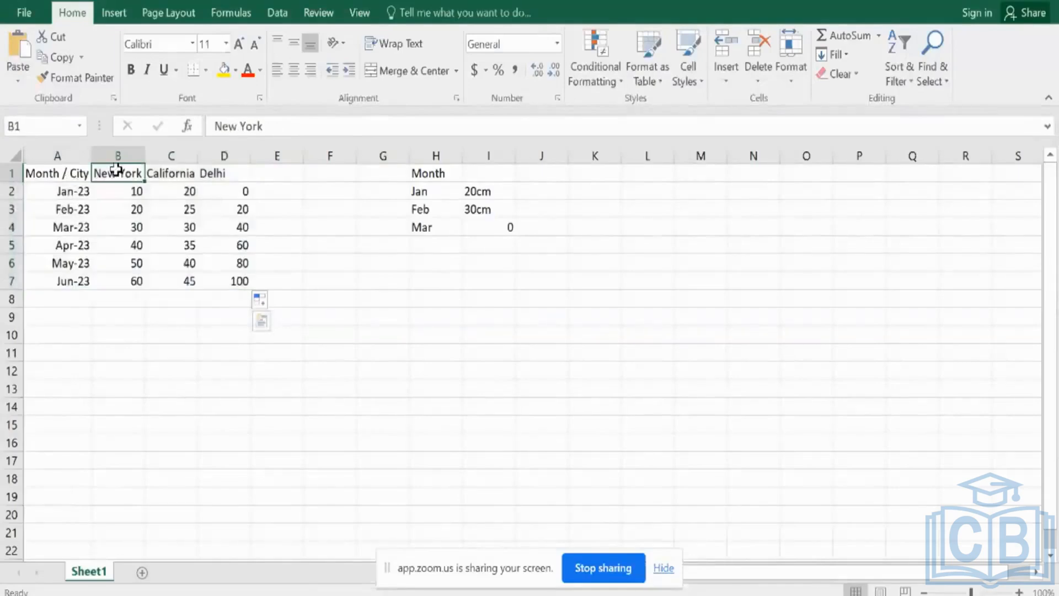
type("Sales")
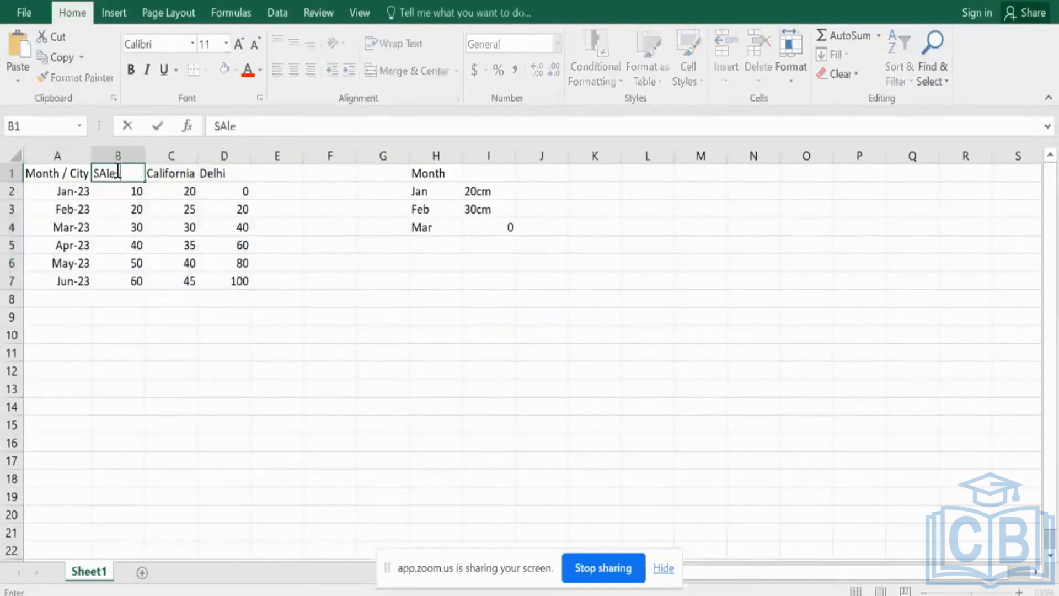
key("Tab")
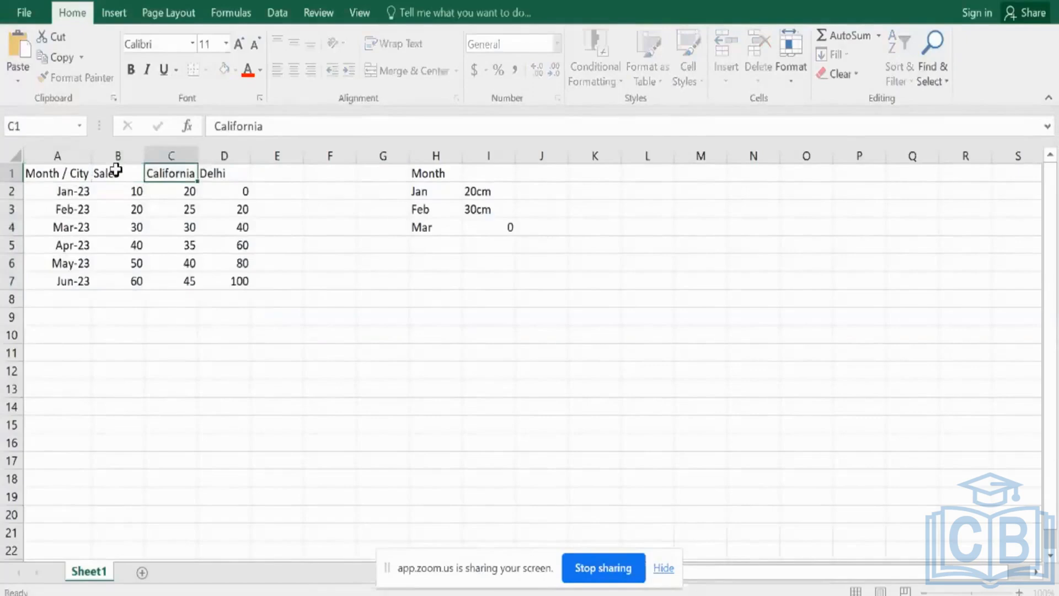
type("Ma")
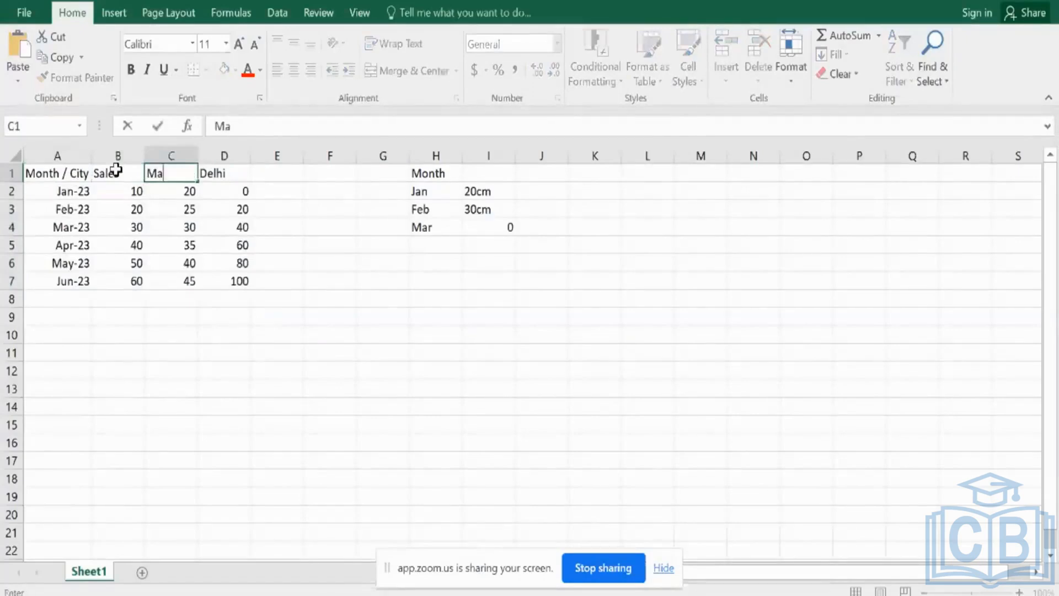
type("rketing")
key("Tab")
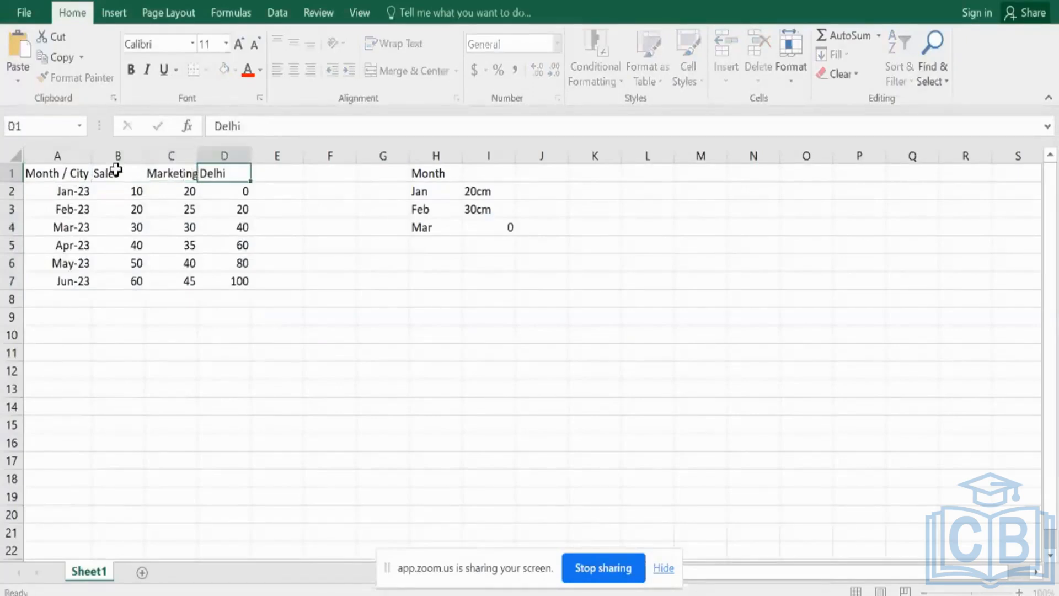
type("R")
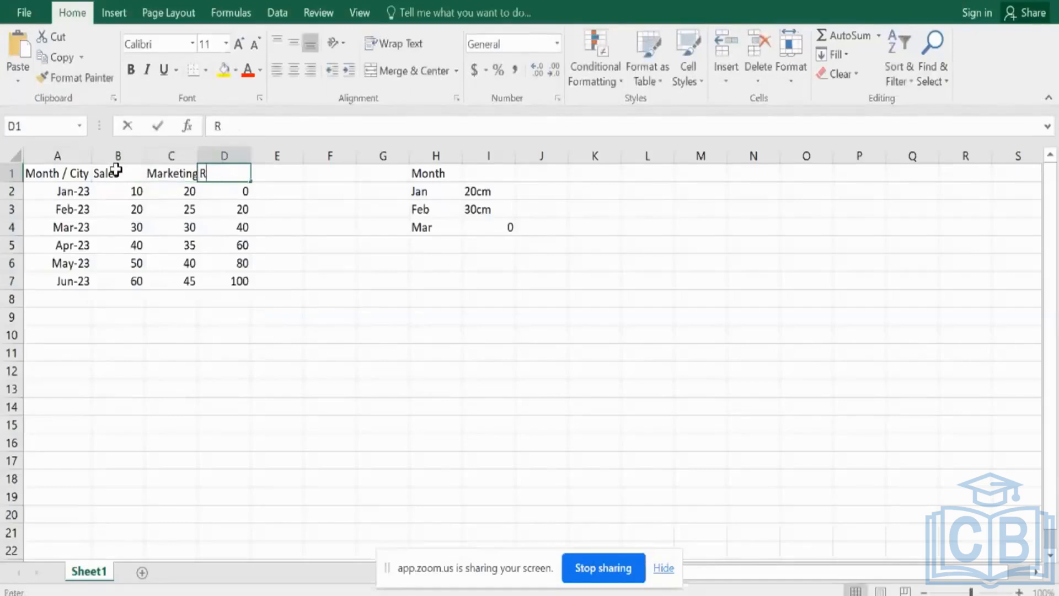
type("&O")
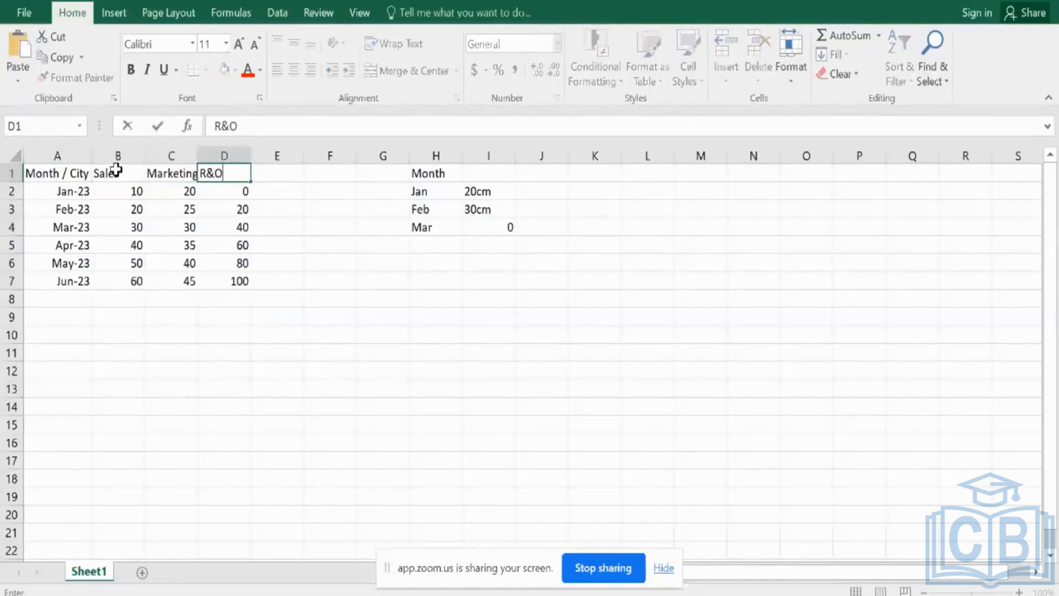
key("Return")
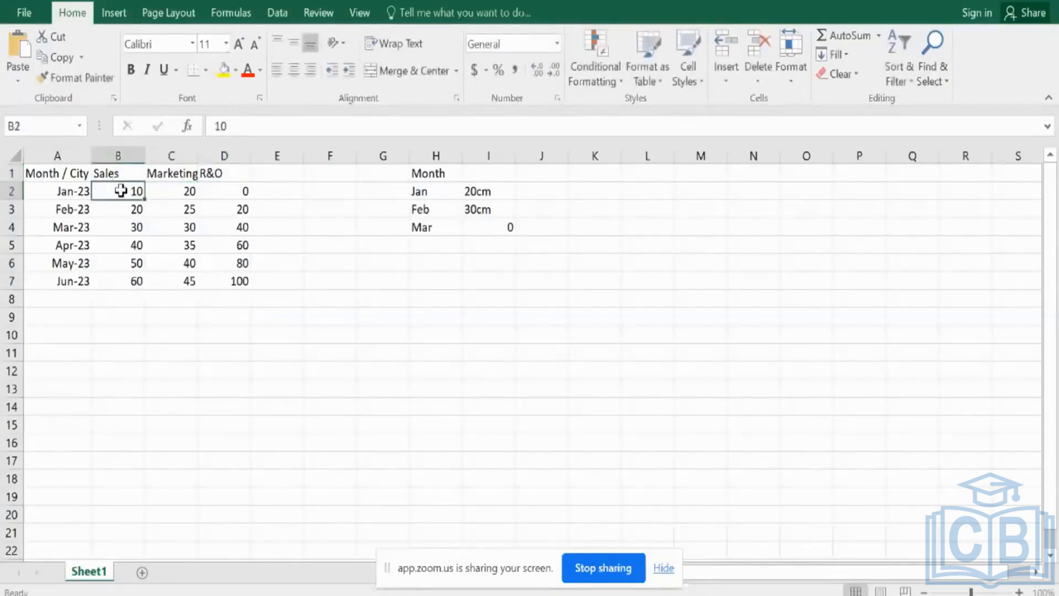
Highlight the table's values in B2:D7 and its columns A to D to examine the layout.
left_click_drag(120, 191, 229, 279)
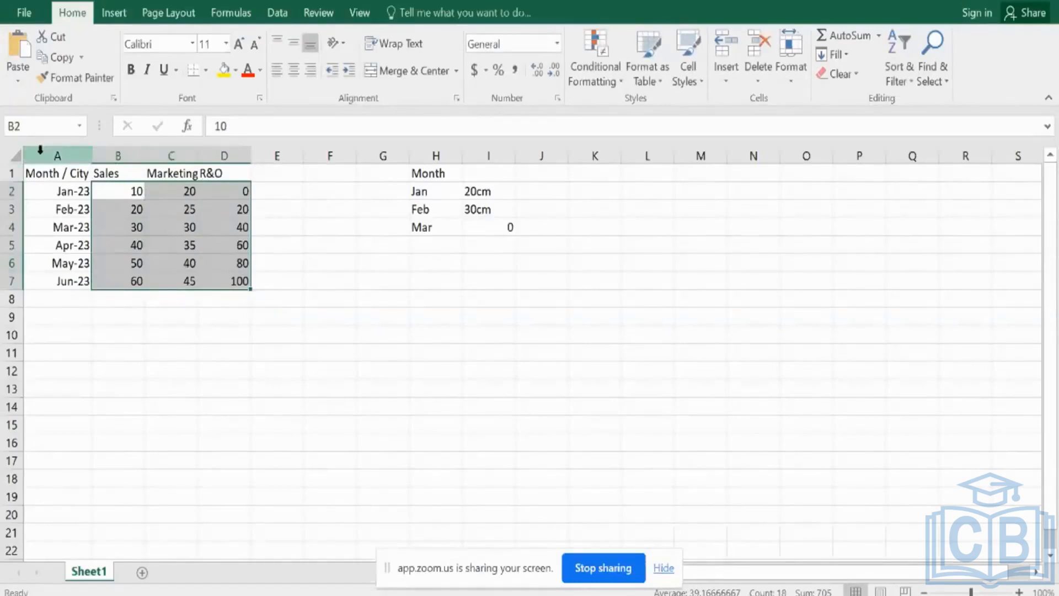
left_click_drag(40, 155, 245, 156)
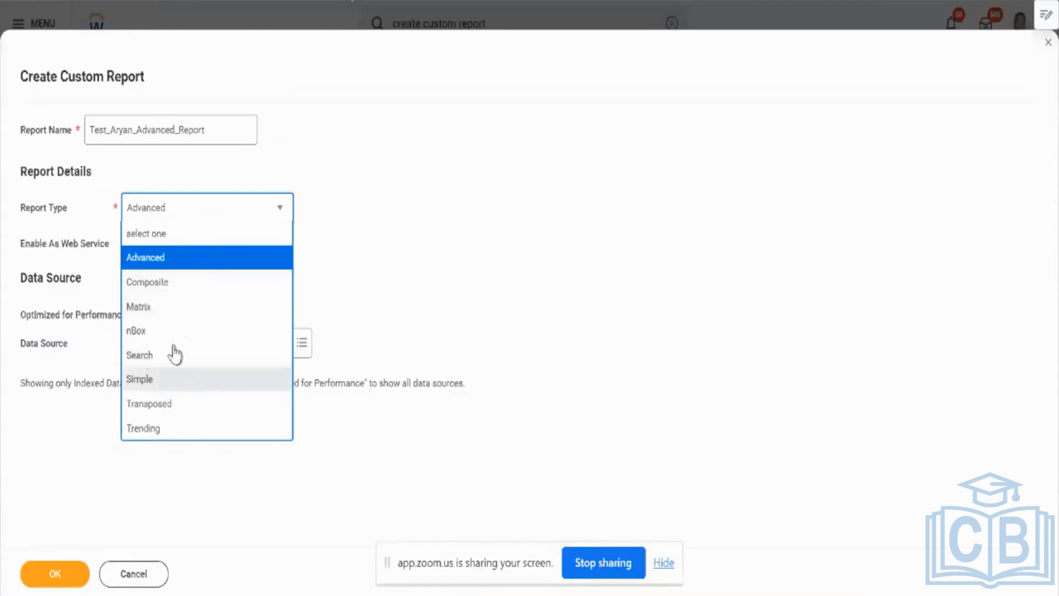
Switch to Workday's Create Custom Report form, keep Advanced as the report type and search the data sources for worker.
left_click(164, 267)
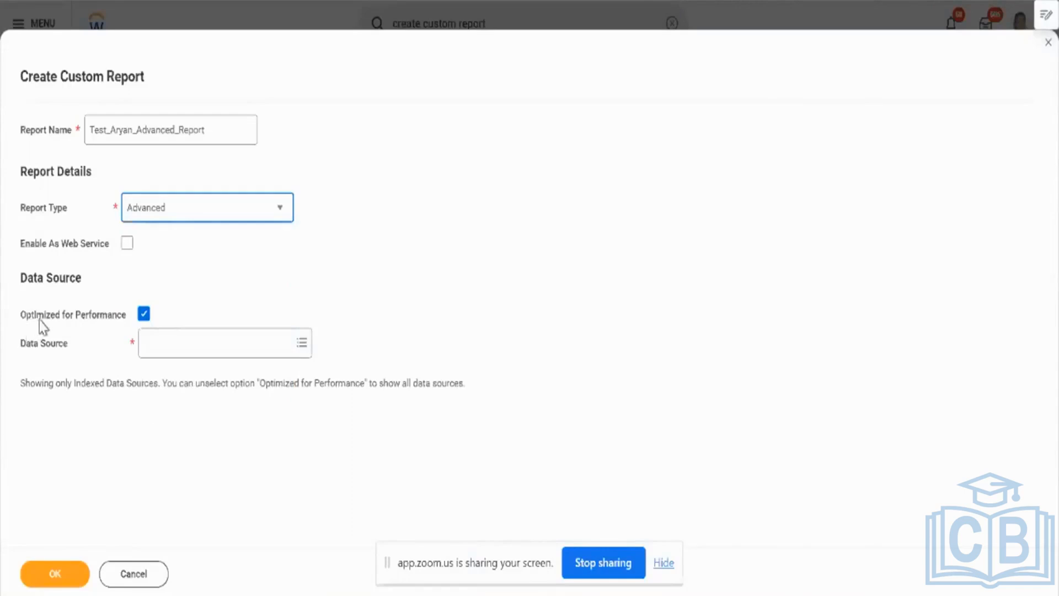
mouse_move(42, 322)
mouse_move(114, 325)
mouse_move(178, 347)
left_click(178, 339)
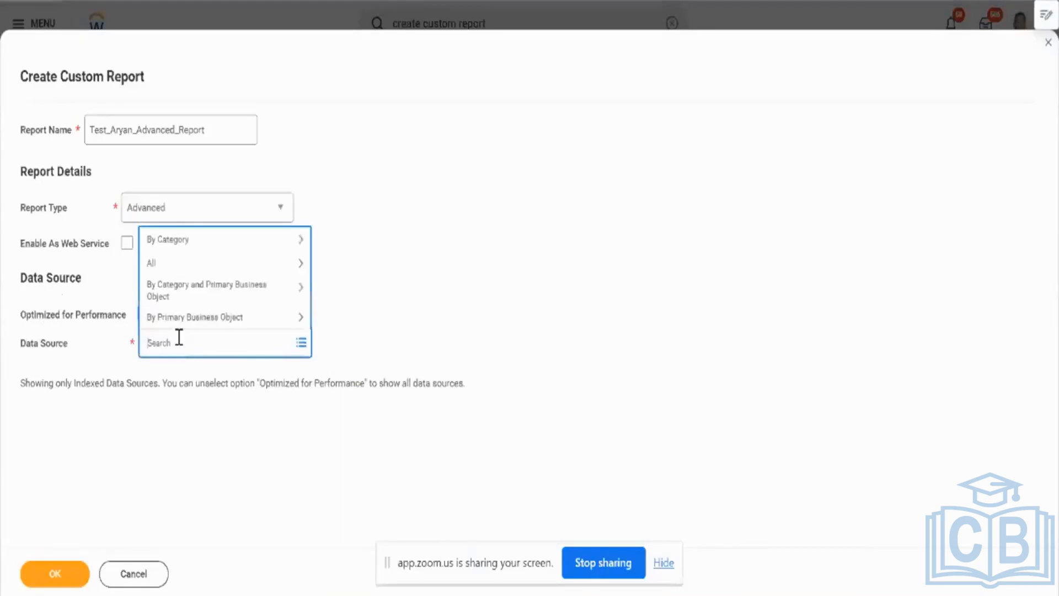
type("worker")
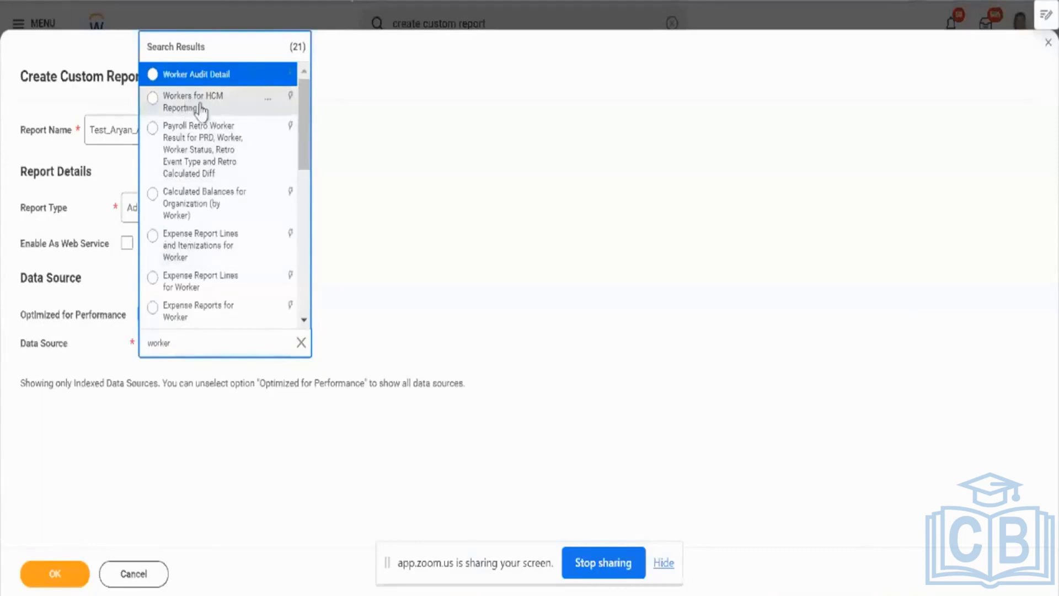
Examine the details of the Workers for HCM Reporting data source, then close the details and the search results.
left_click(268, 102)
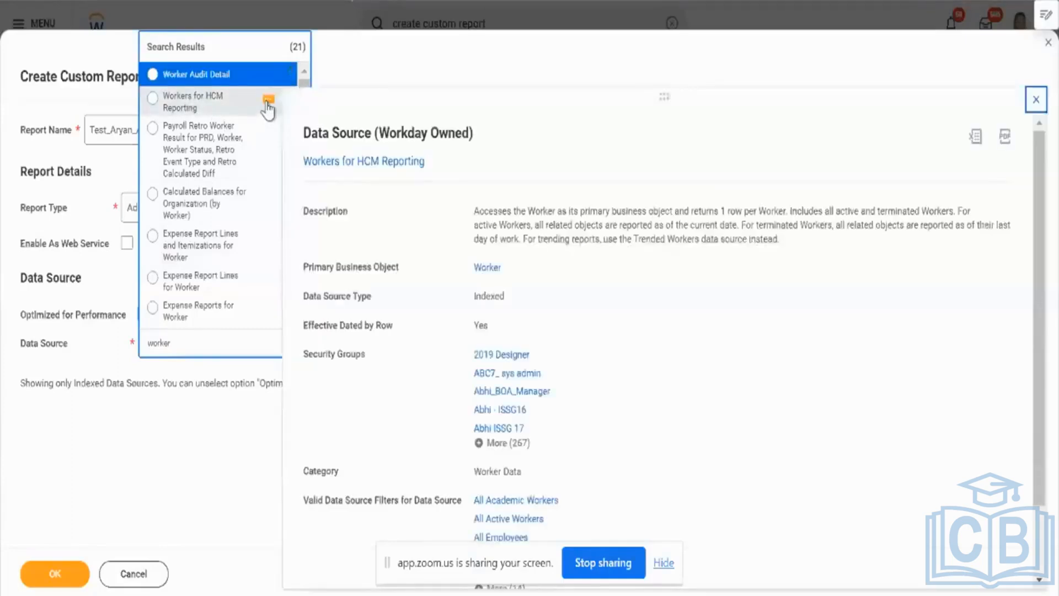
left_click(1035, 99)
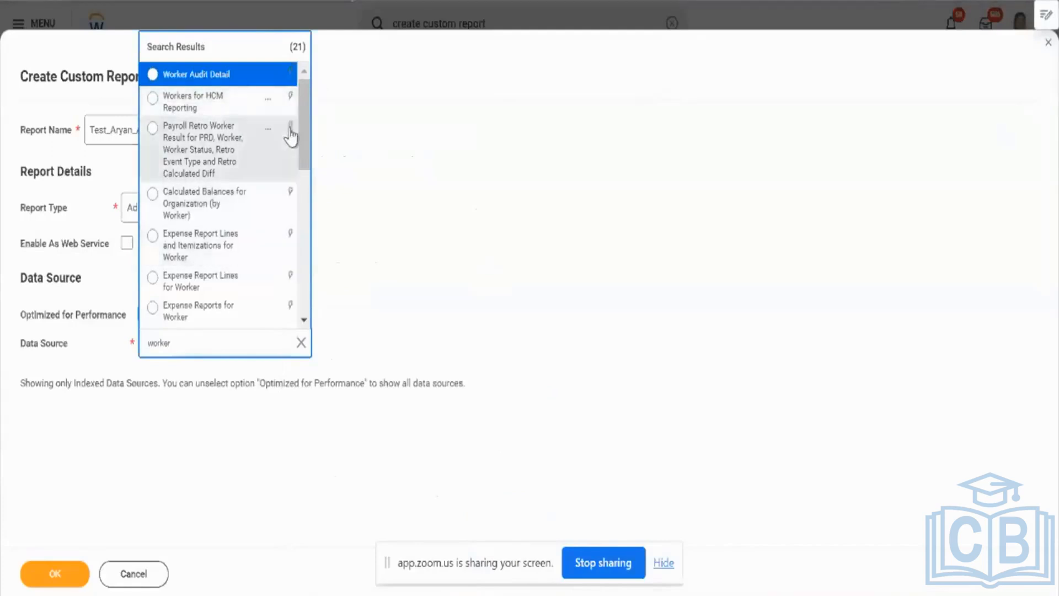
left_click(73, 323)
left_click(104, 317)
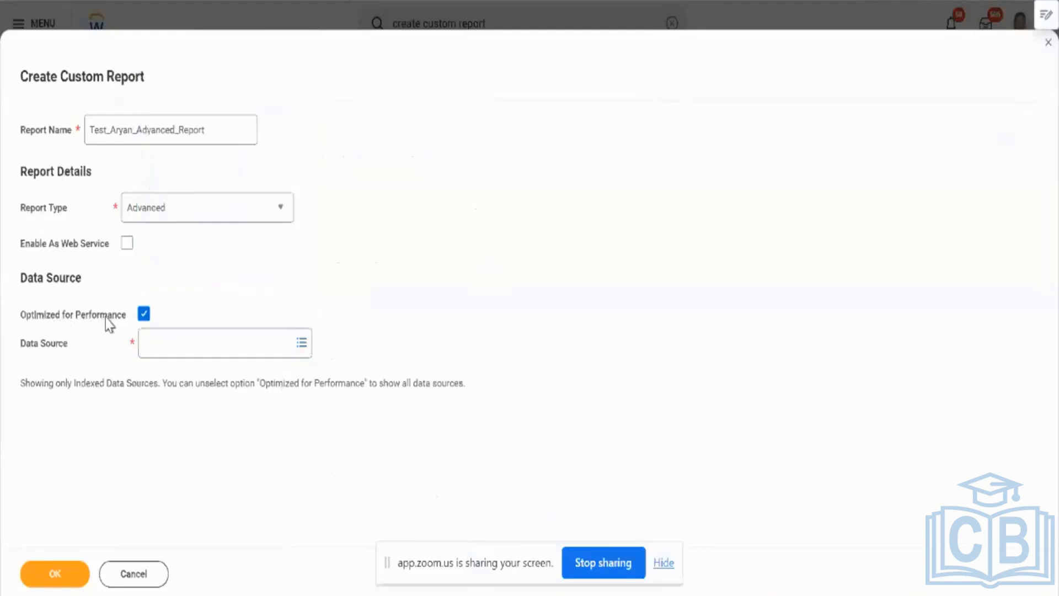
Turn off Optimized for Performance and open the full alert details, highlighting the explanation for that option.
left_click(141, 319)
left_click(178, 347)
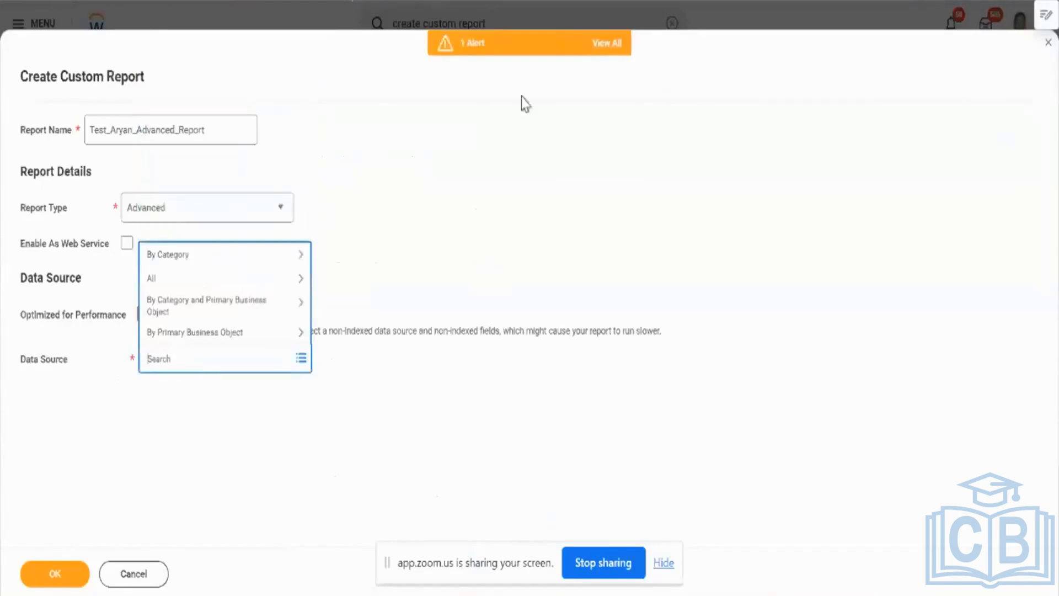
left_click(573, 63)
left_click(574, 52)
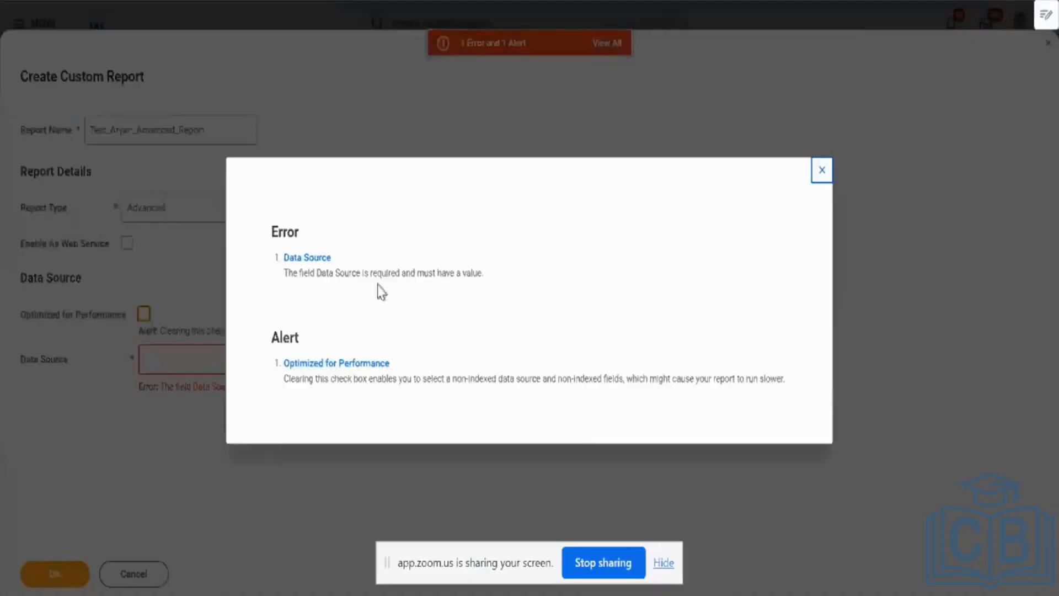
double_click(373, 380)
triple_click(373, 380)
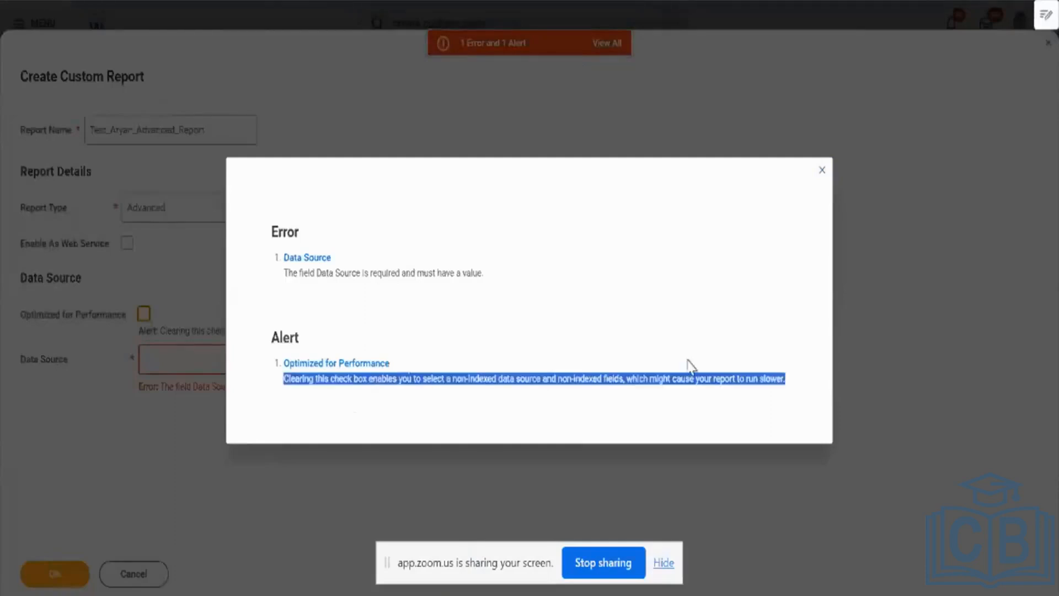
Close the alert details, search the data sources for worker, and examine the listed indexed and non-indexed sources before closing the results.
left_click(821, 174)
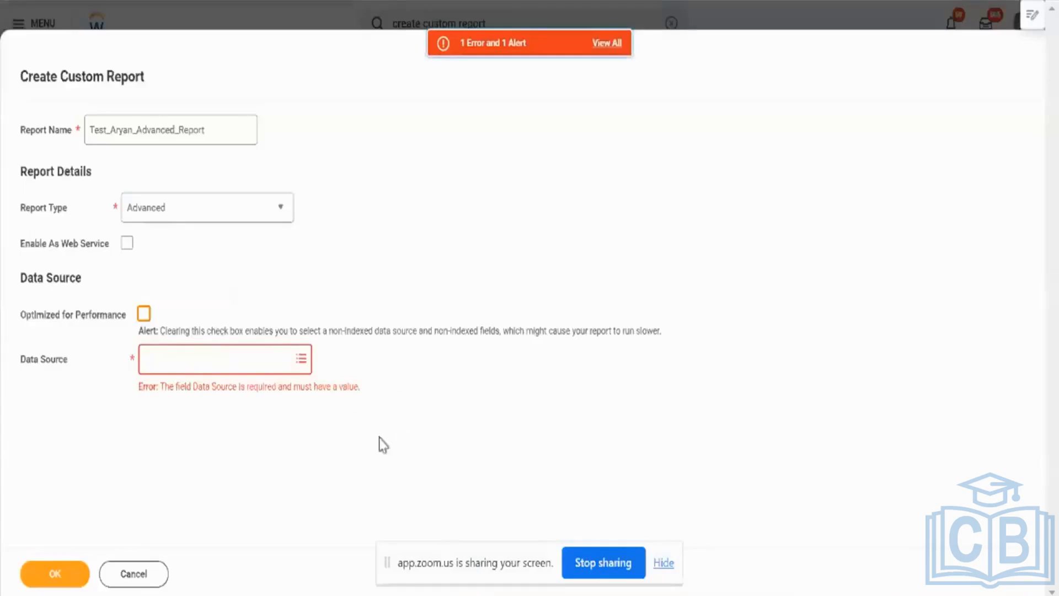
left_click(264, 358)
type("worker")
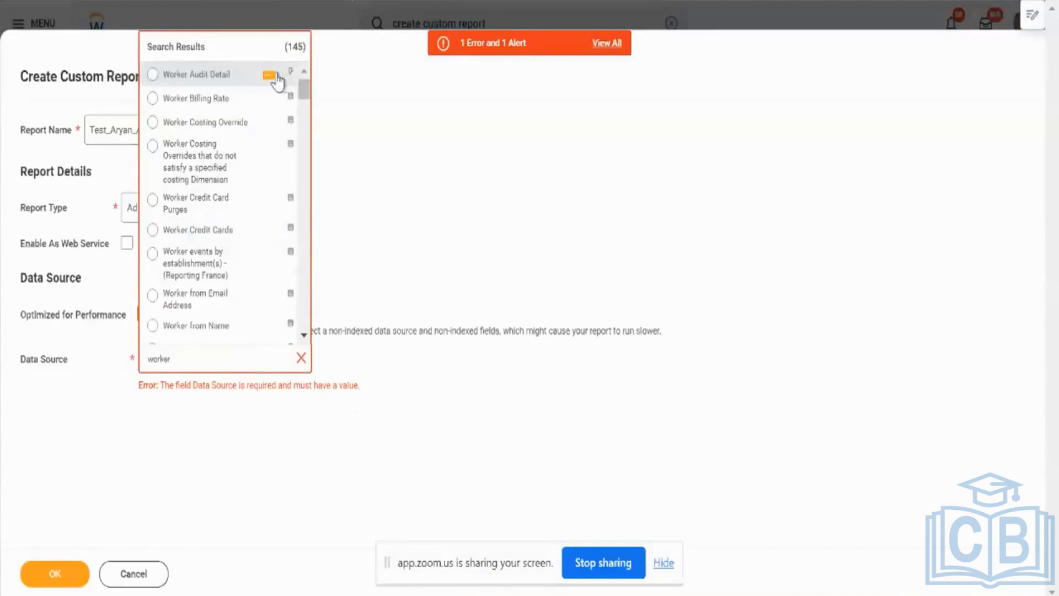
left_click(269, 76)
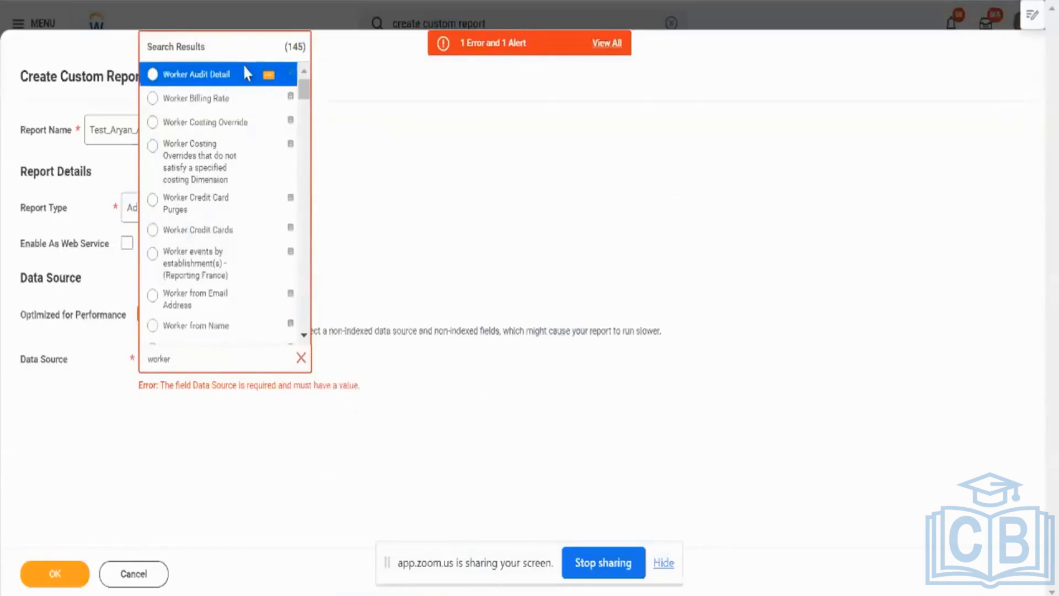
left_click(269, 99)
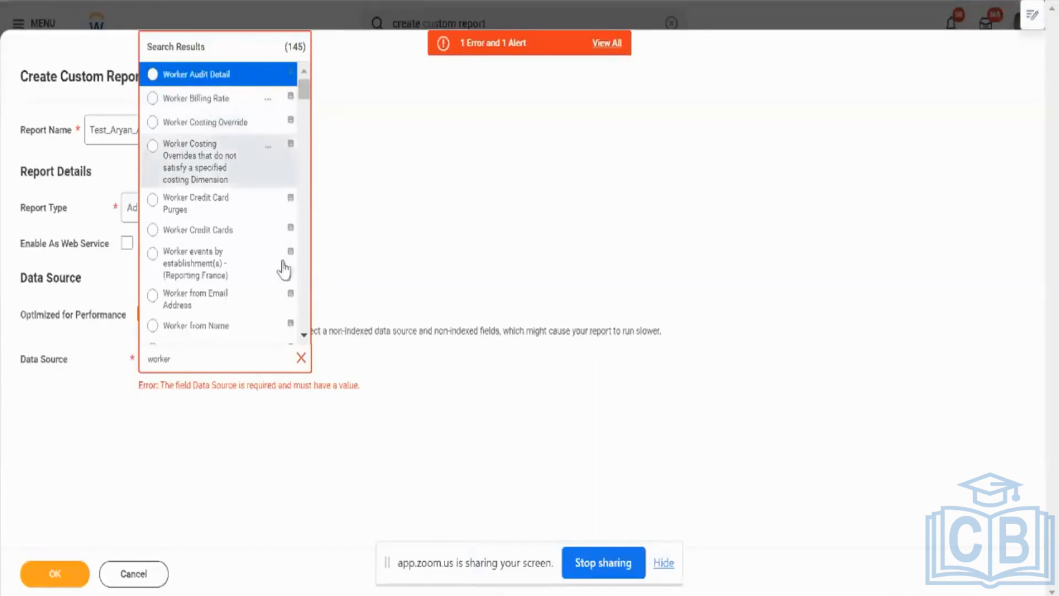
scroll(276, 283, "down", 3)
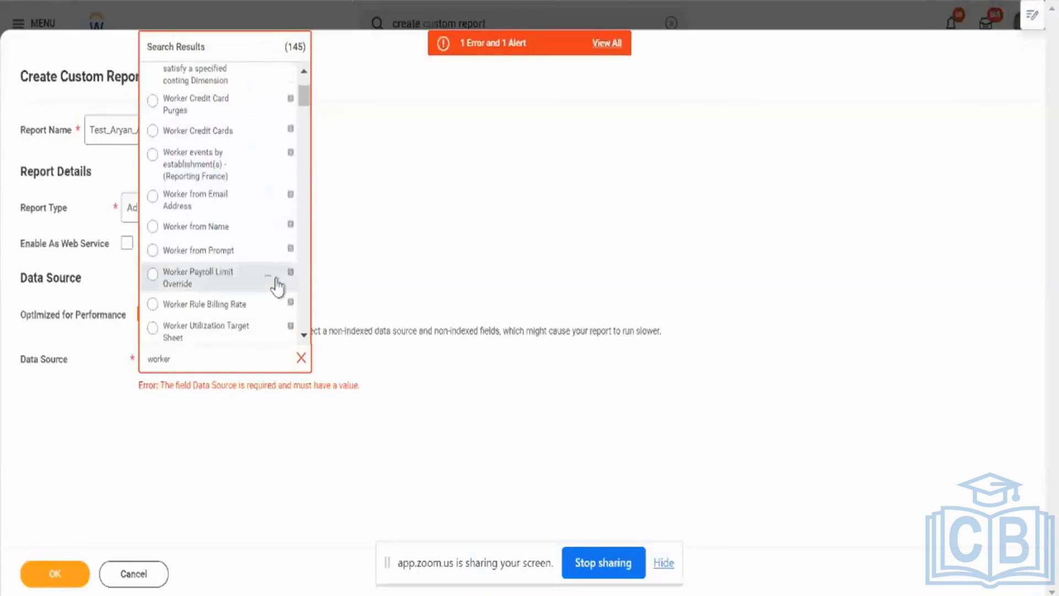
left_click(84, 311)
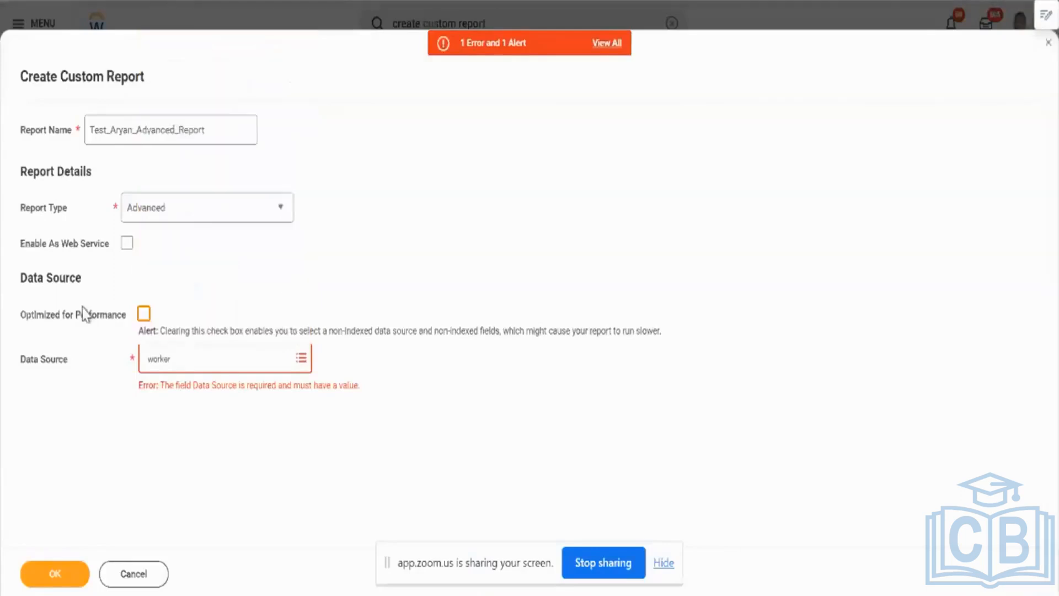
Turn on Optimized for Performance, search the data sources for worker, and choose Workers for HCM Reporting.
left_click(144, 314)
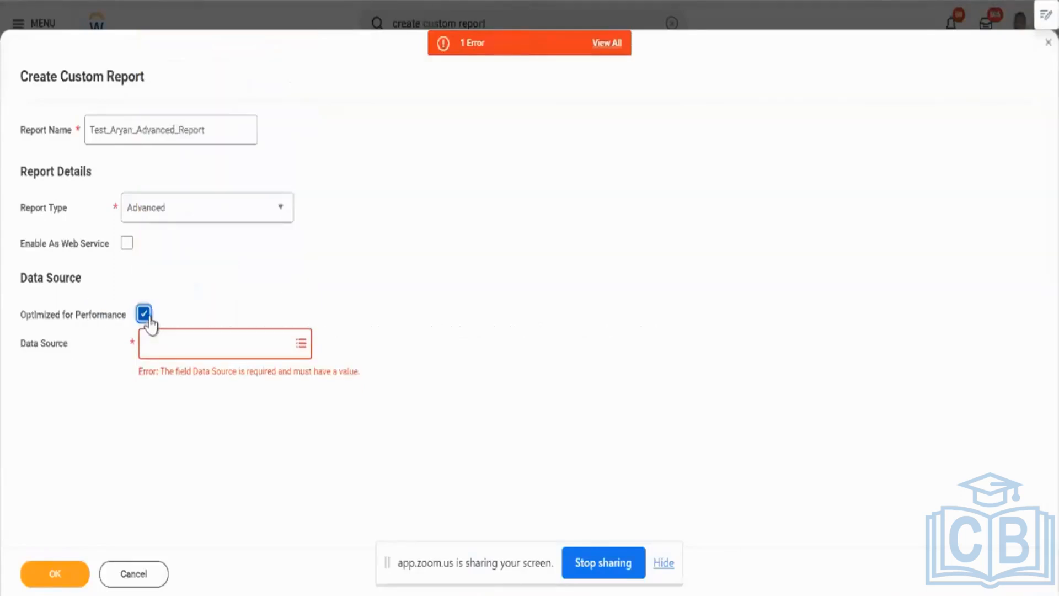
left_click(177, 333)
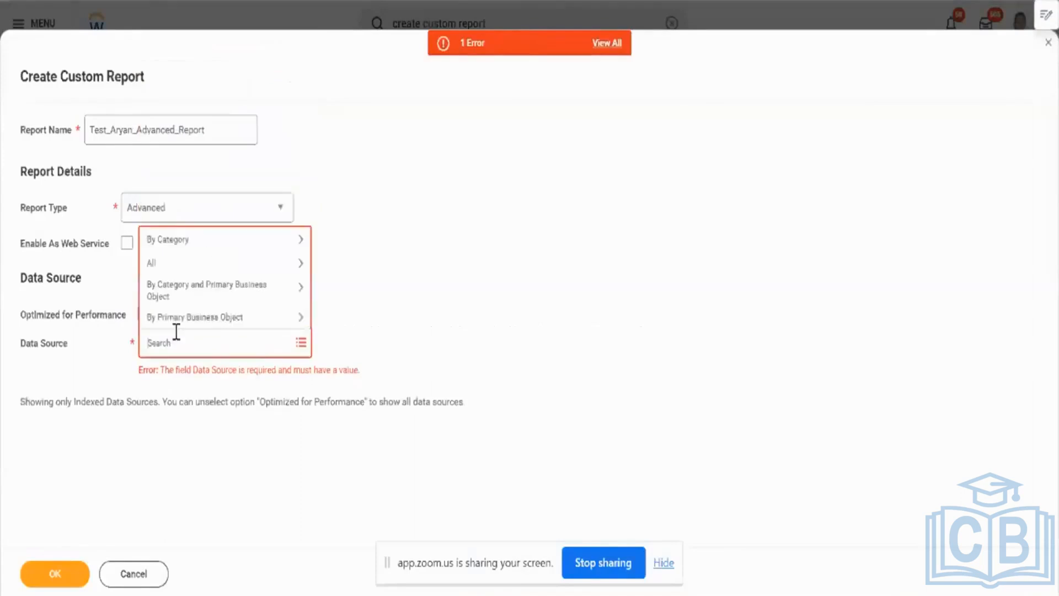
type("worker")
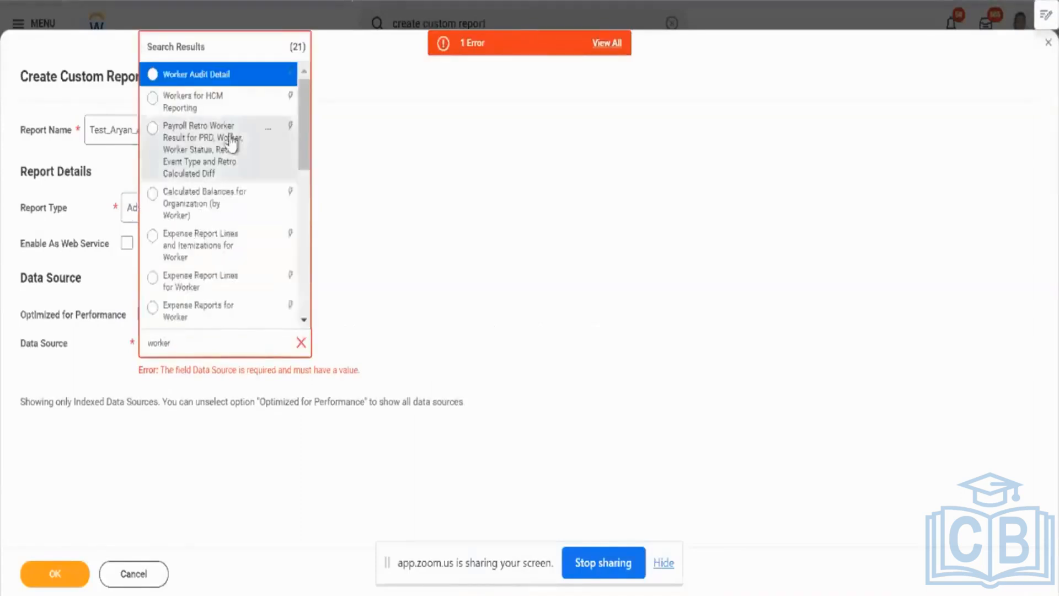
left_click(243, 103)
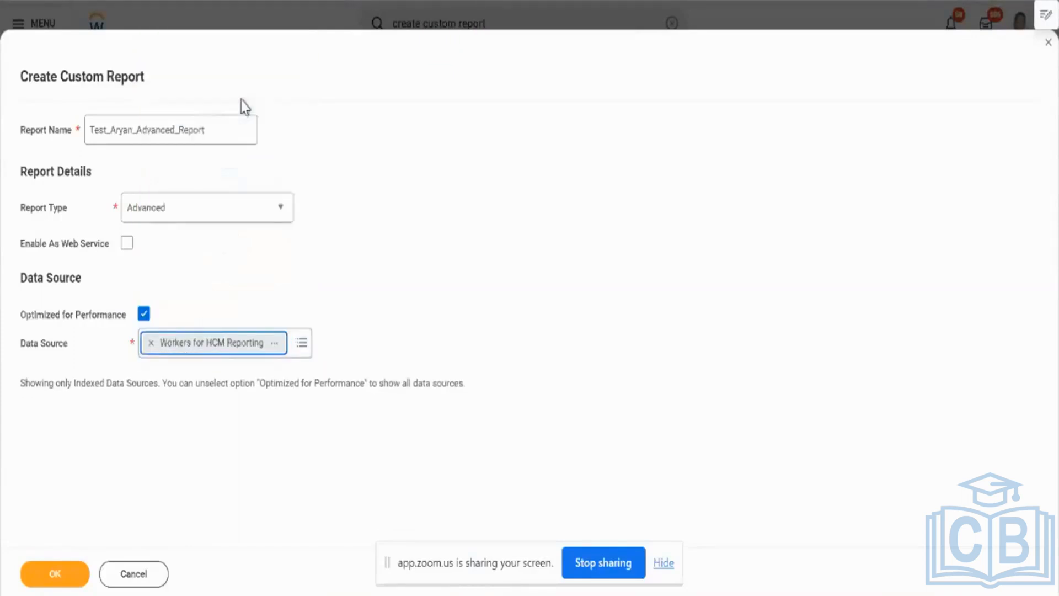
Examine the chosen data source's details, highlighting its description, and close the details.
left_click(274, 345)
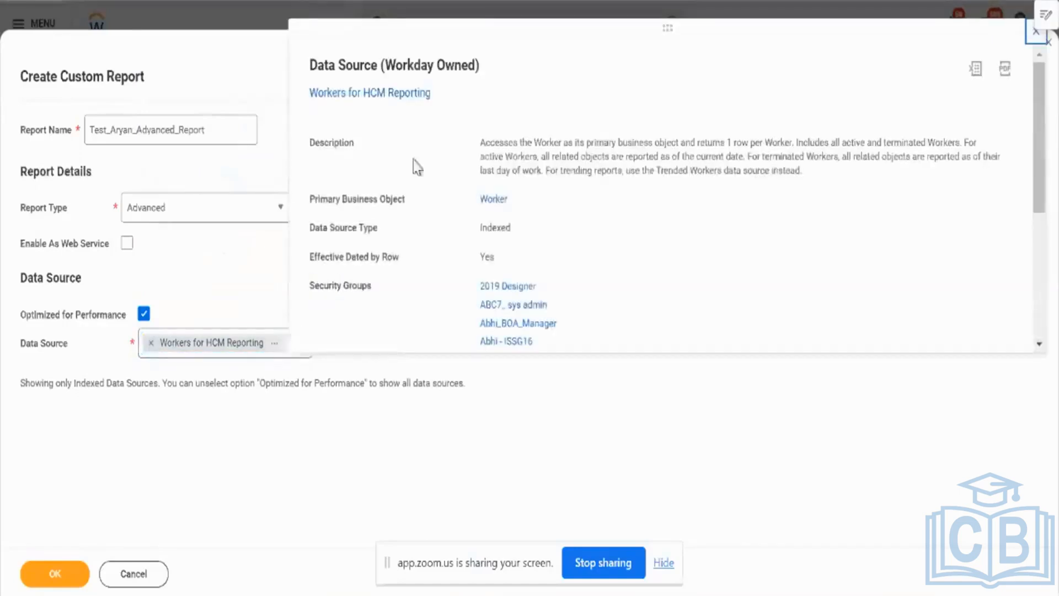
triple_click(536, 145)
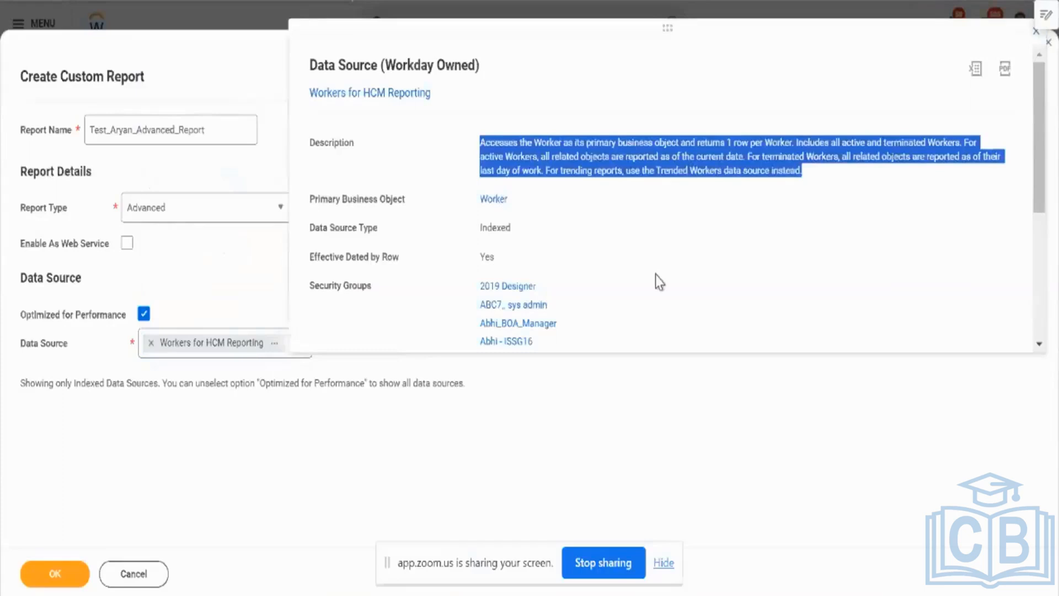
left_click(165, 266)
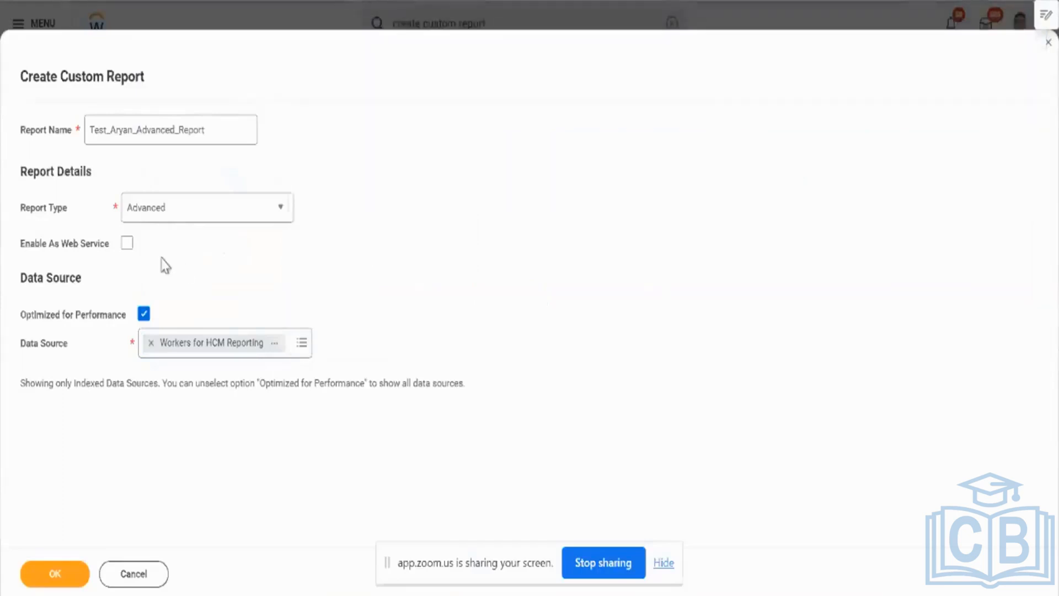
Create the report from the completed form and review its definition, from the data source filter and primary business object to the Columns grid.
left_click(77, 576)
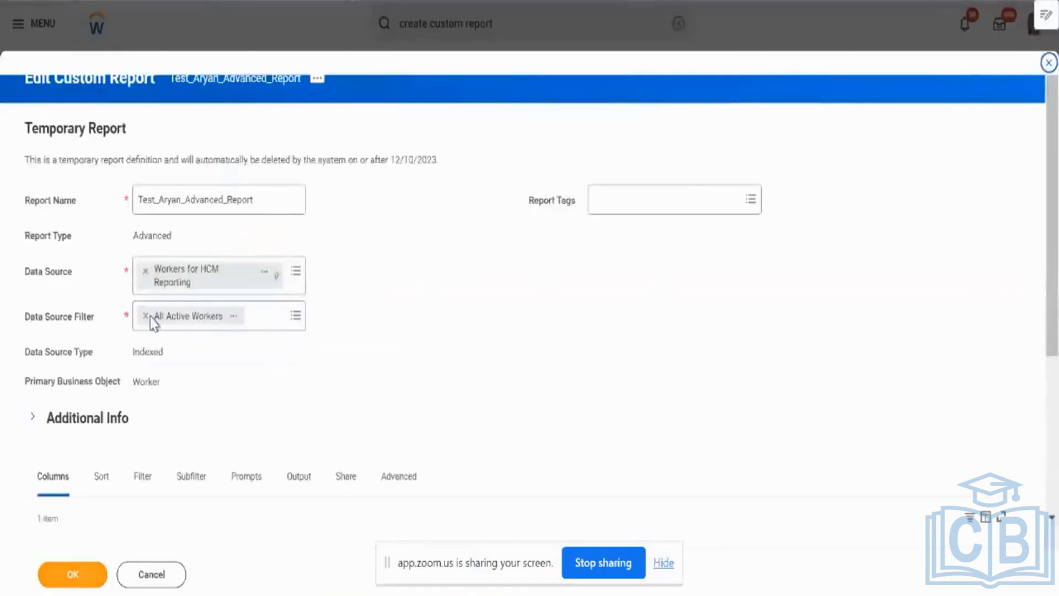
scroll(501, 253, "down", 3)
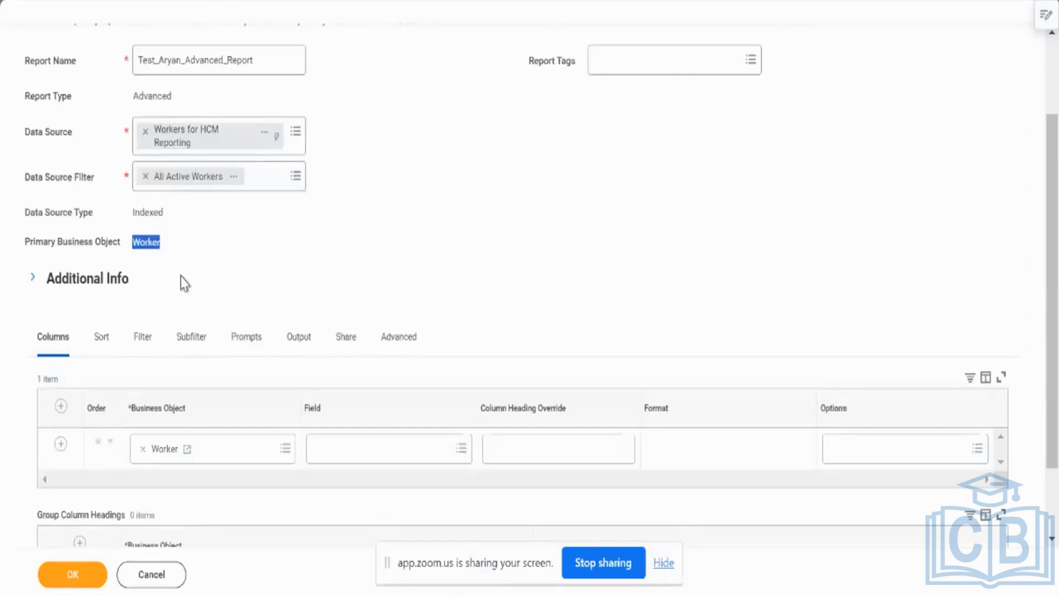
scroll(184, 283, "down", 2)
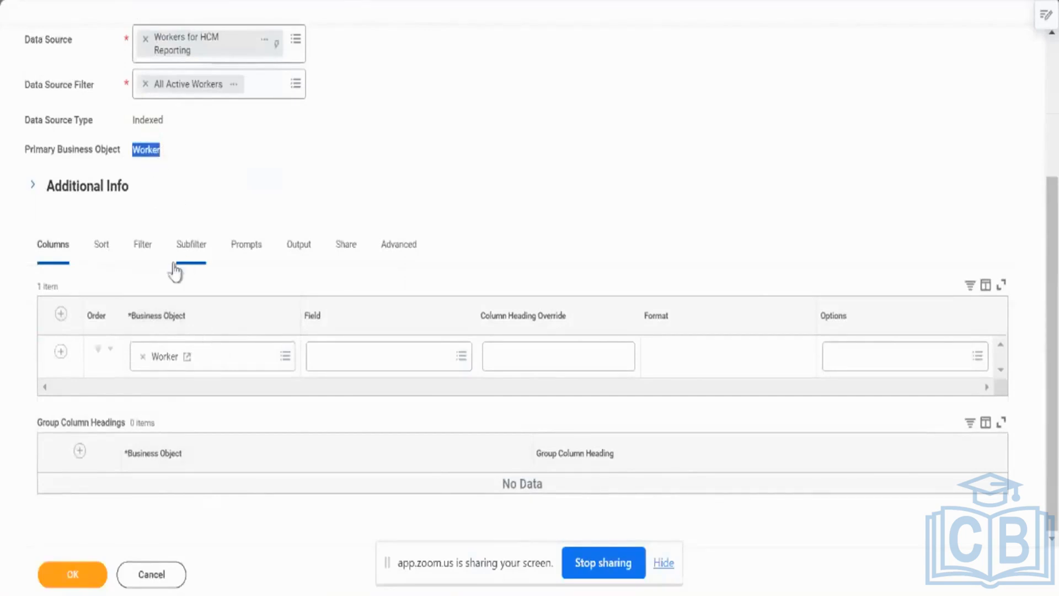
Add a second row to the report's columns, search its business objects for position, and open the details of the Position result.
left_click(63, 351)
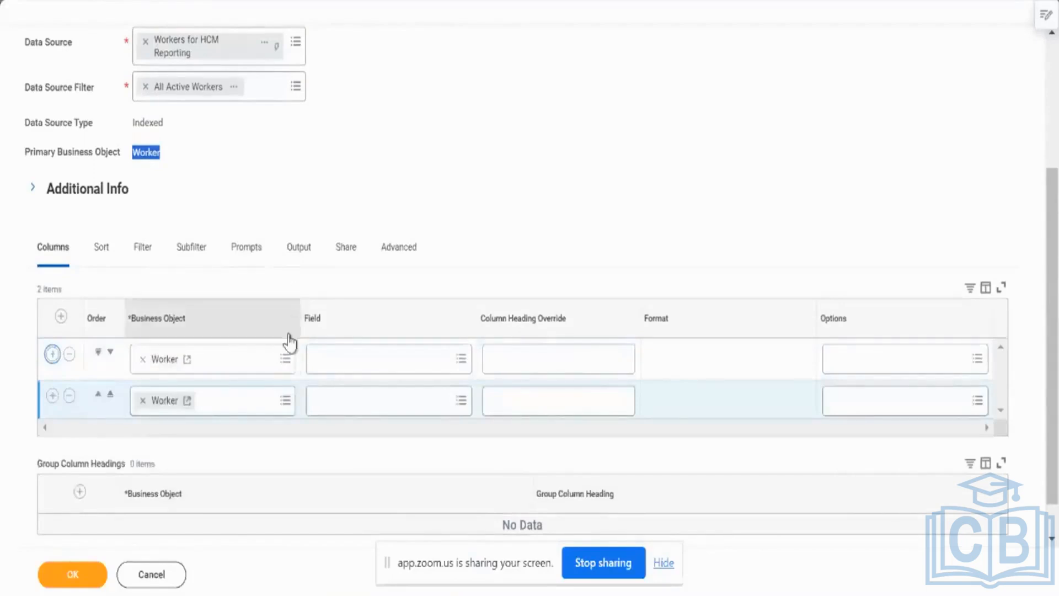
left_click(258, 400)
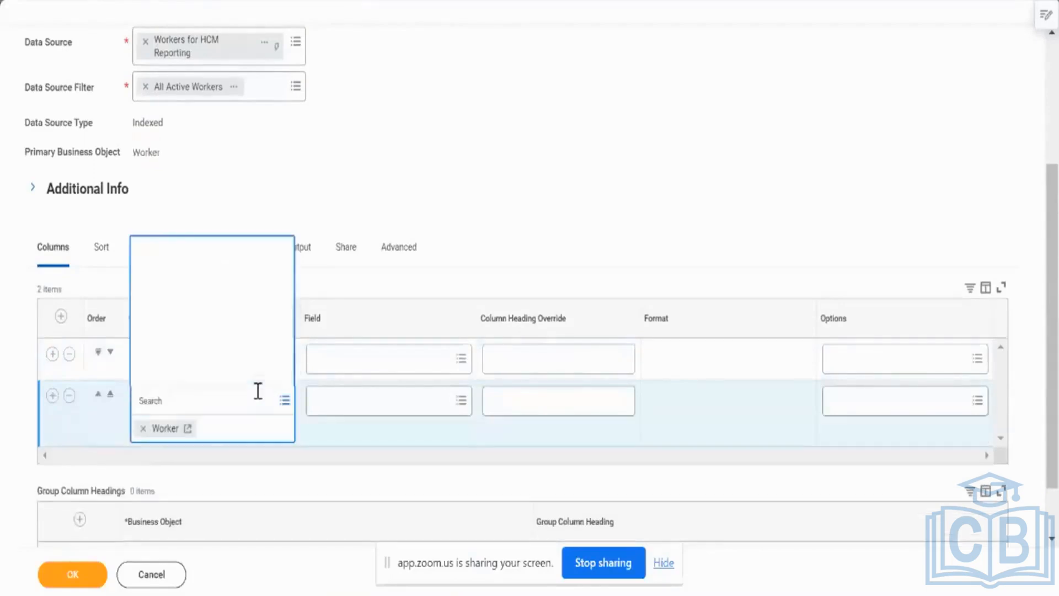
type("pos")
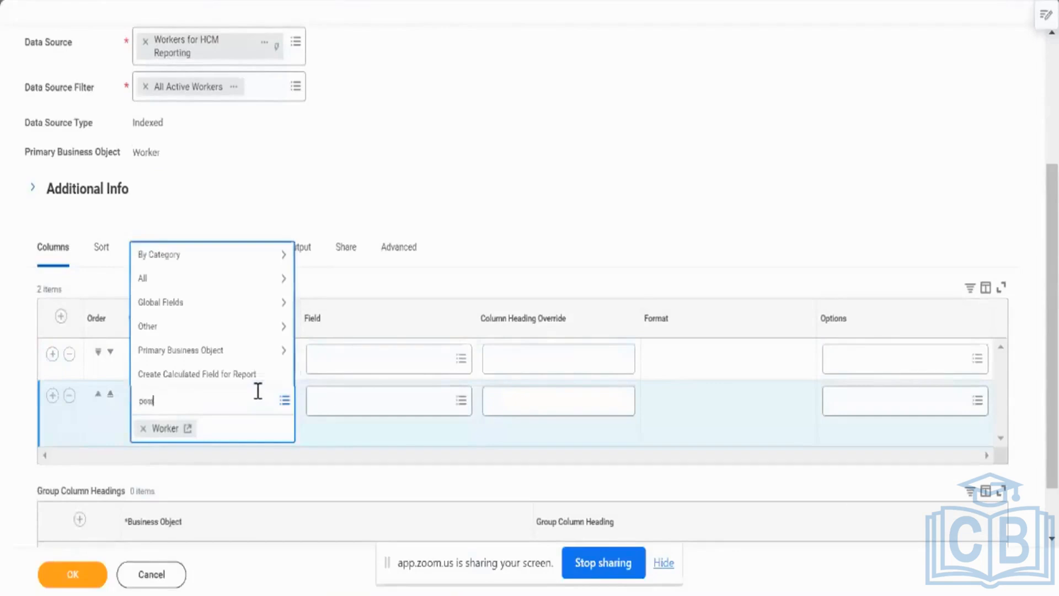
type("ition")
key("Return")
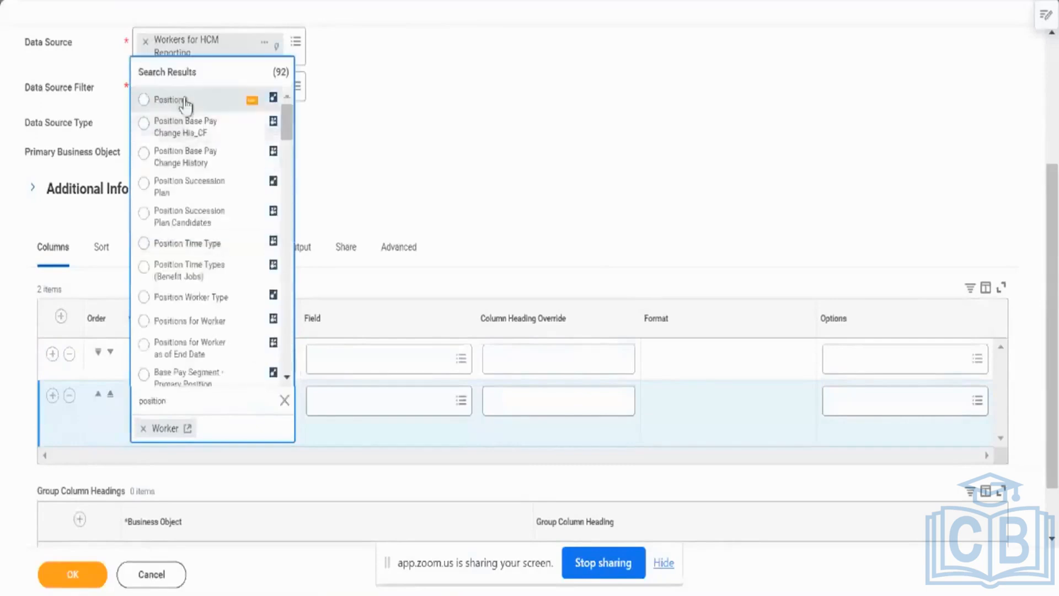
left_click(251, 102)
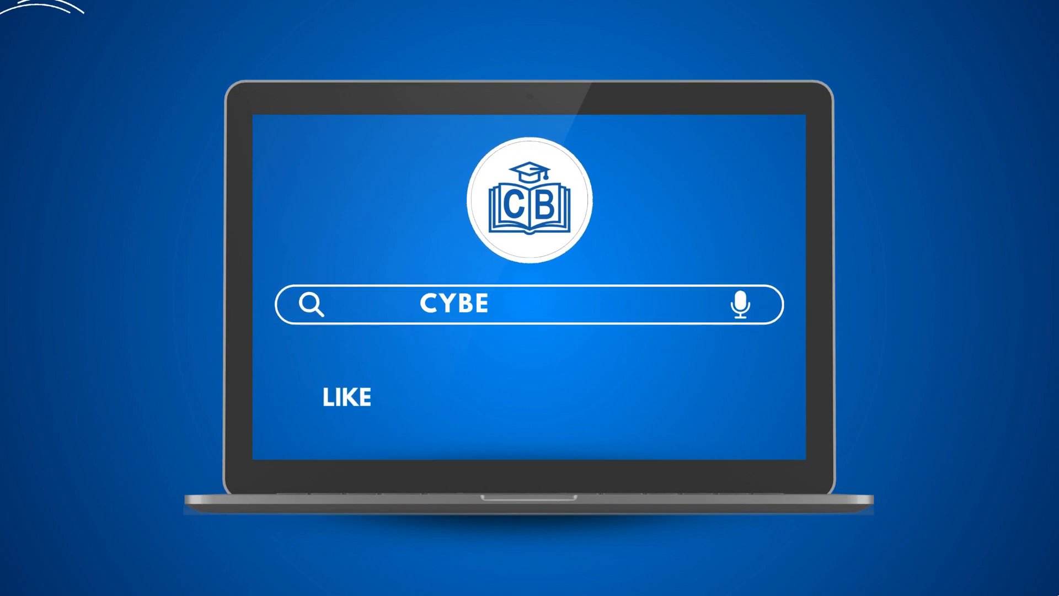